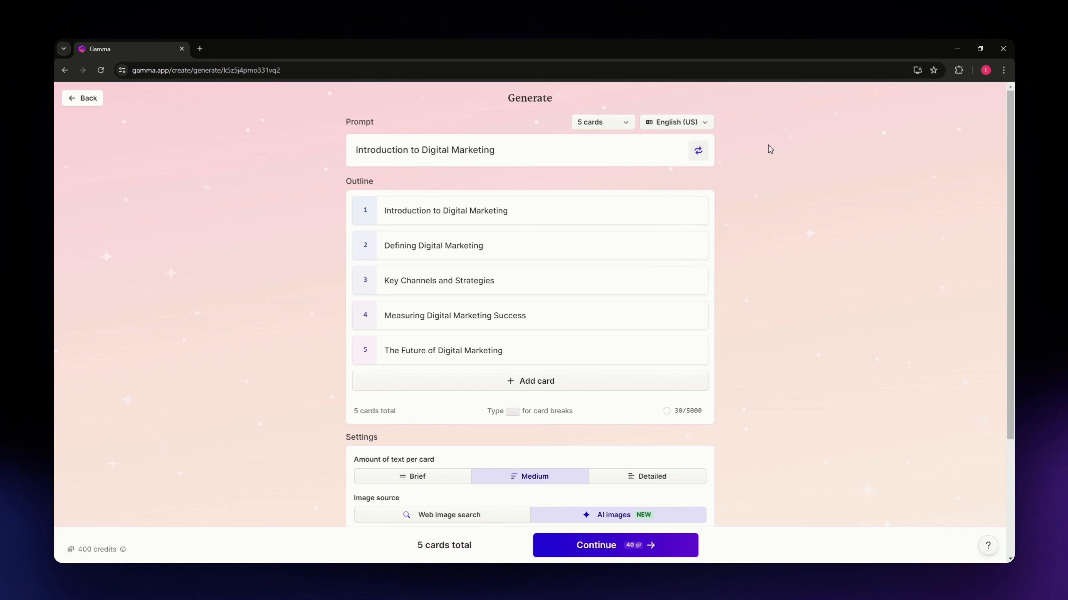
# Examine the prompt, the five-card outline and the text and image settings for the presentation.
pyautogui.click(552, 152)
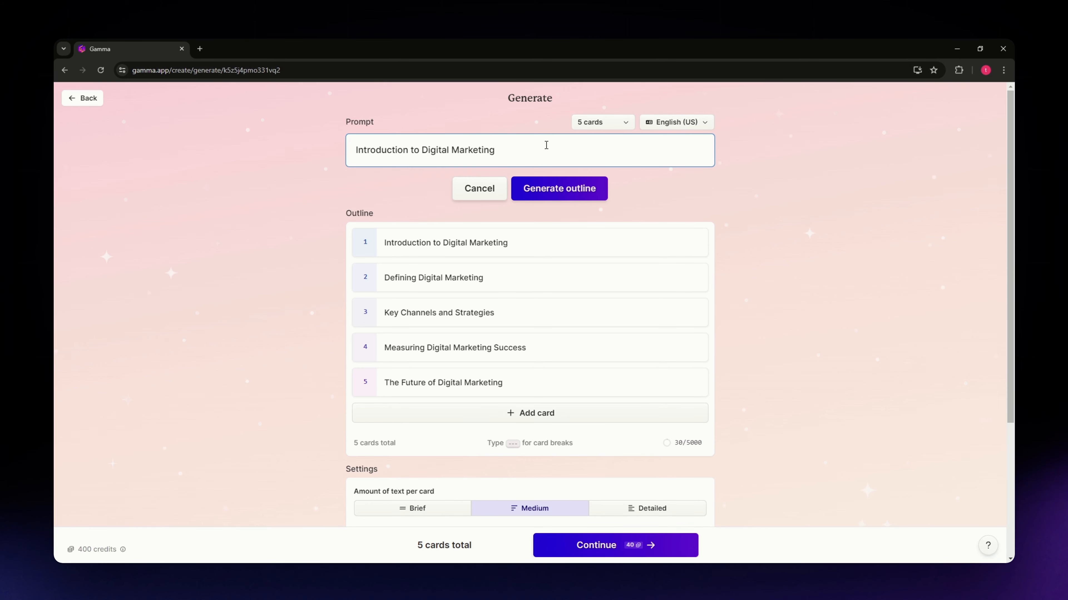
pyautogui.click(271, 240)
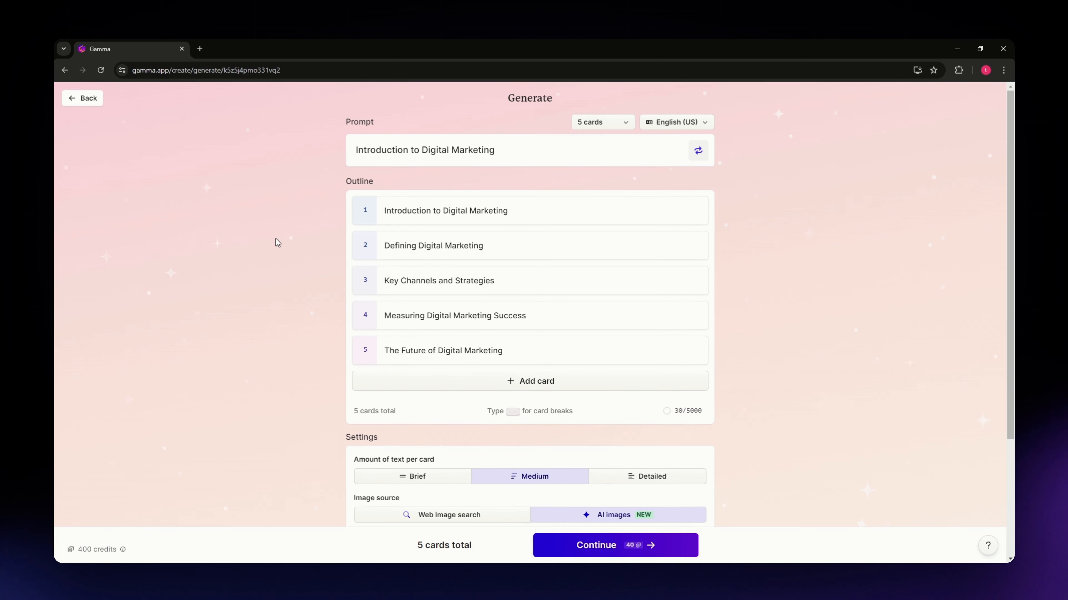
pyautogui.scroll(-3, 273, 336)
pyautogui.scroll(-2, 276, 371)
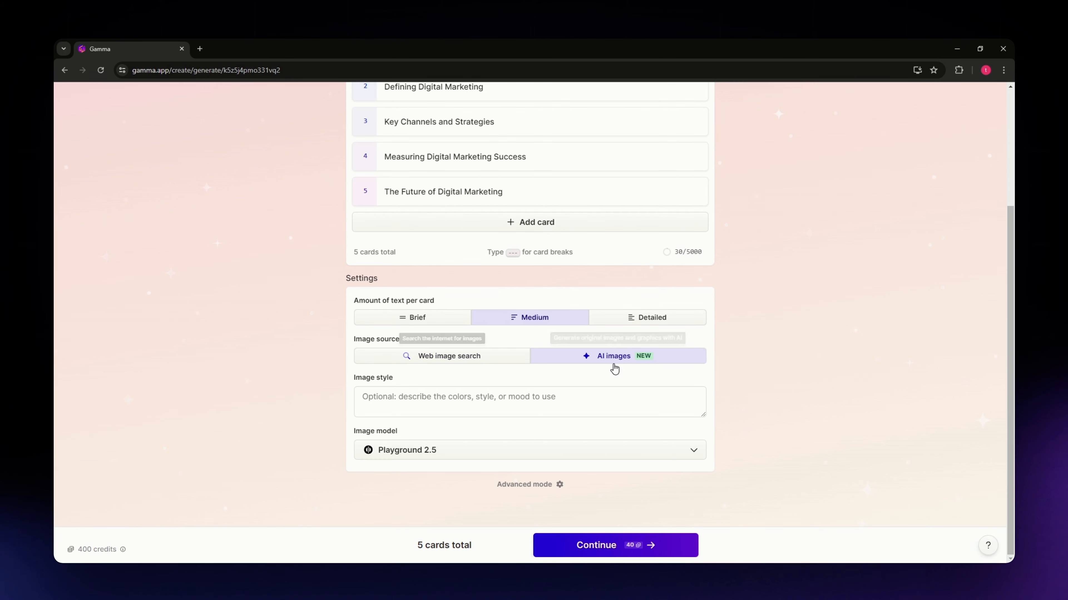
pyautogui.click(406, 402)
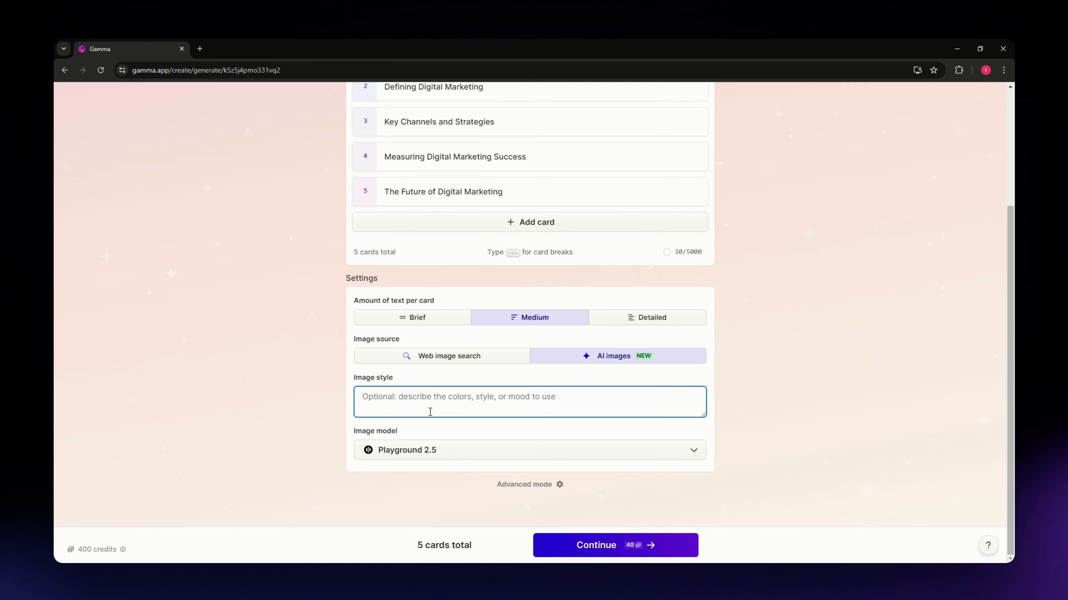
pyautogui.click(295, 398)
pyautogui.scroll(4, 299, 398)
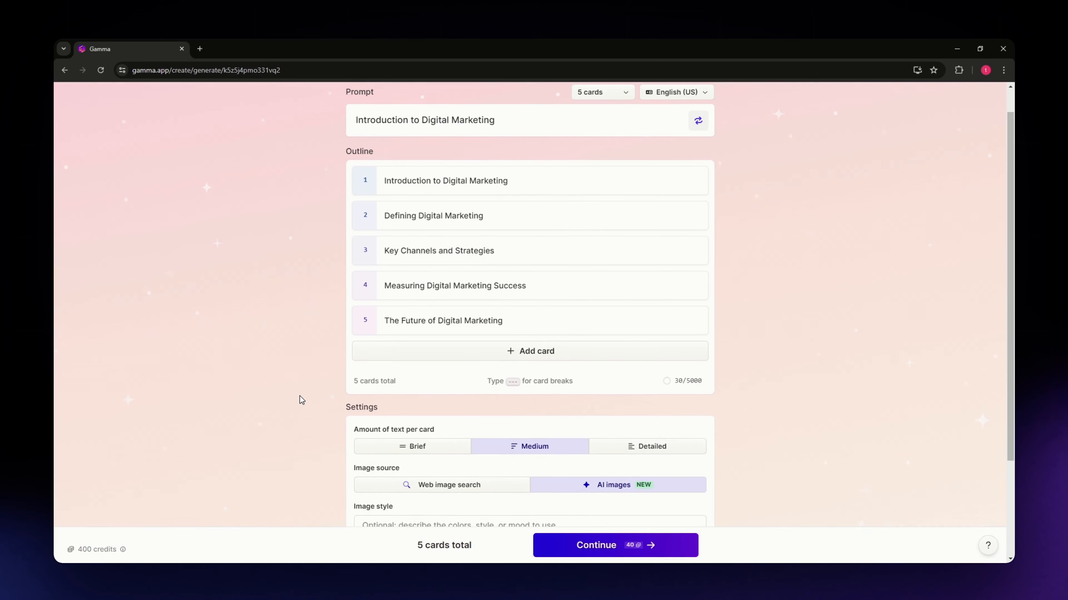
pyautogui.scroll(-4, 300, 398)
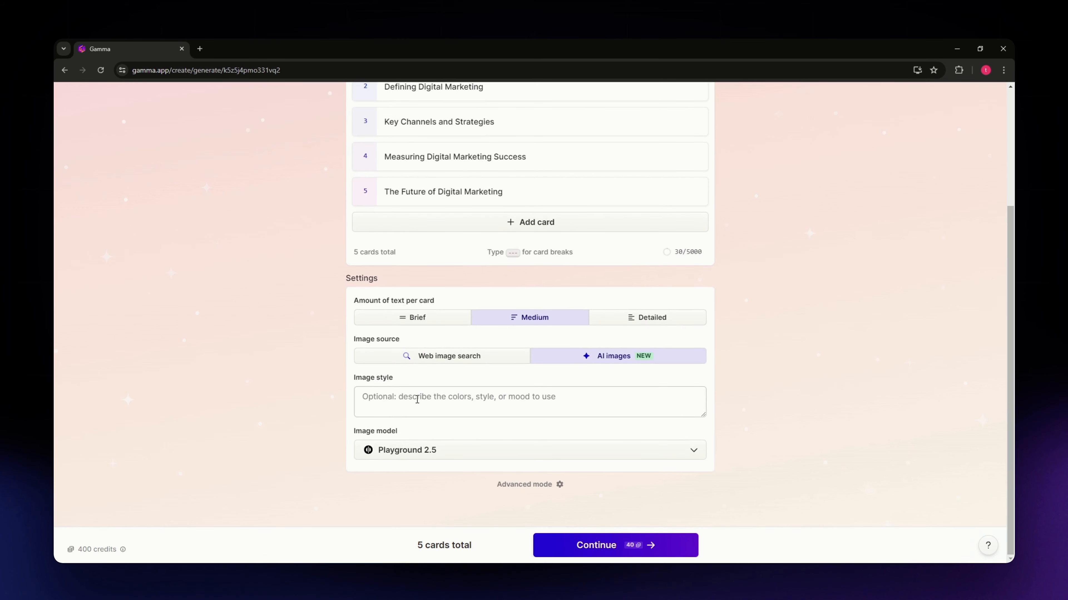
# Set the image style to "professional and simple" and continue to the theme selection.
pyautogui.click(417, 399)
pyautogui.write('professional and simple')
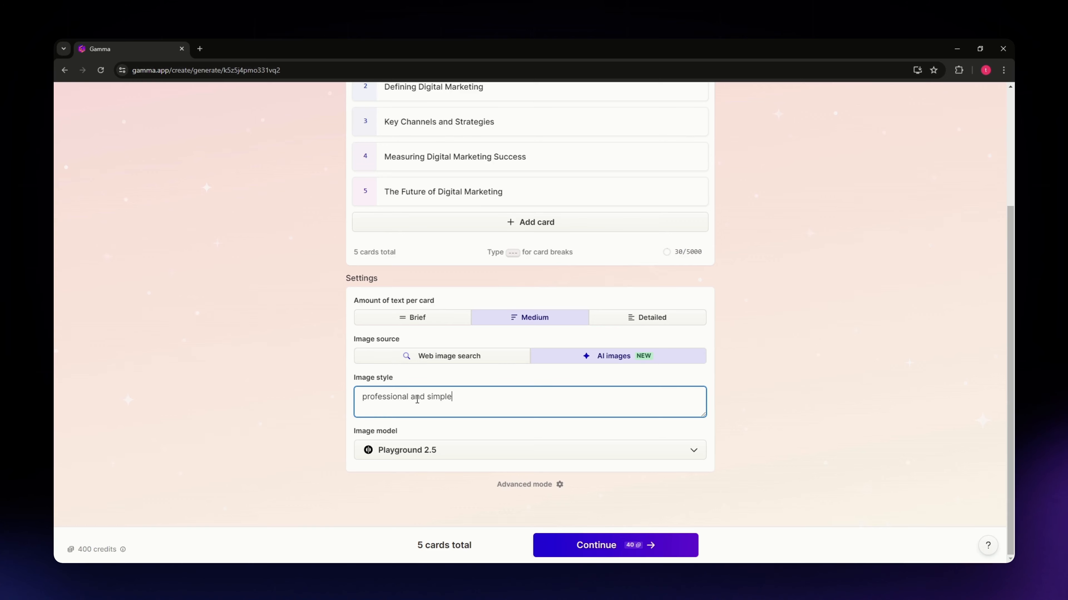
pyautogui.scroll(3, 733, 428)
pyautogui.scroll(-2, 740, 389)
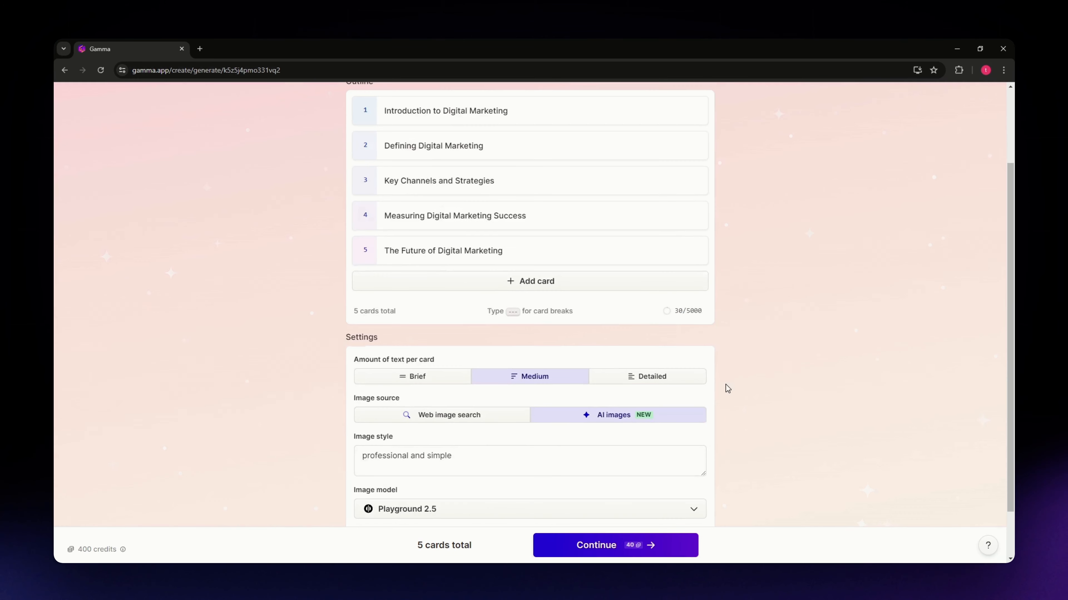
pyautogui.scroll(2, 725, 383)
pyautogui.scroll(-2, 715, 436)
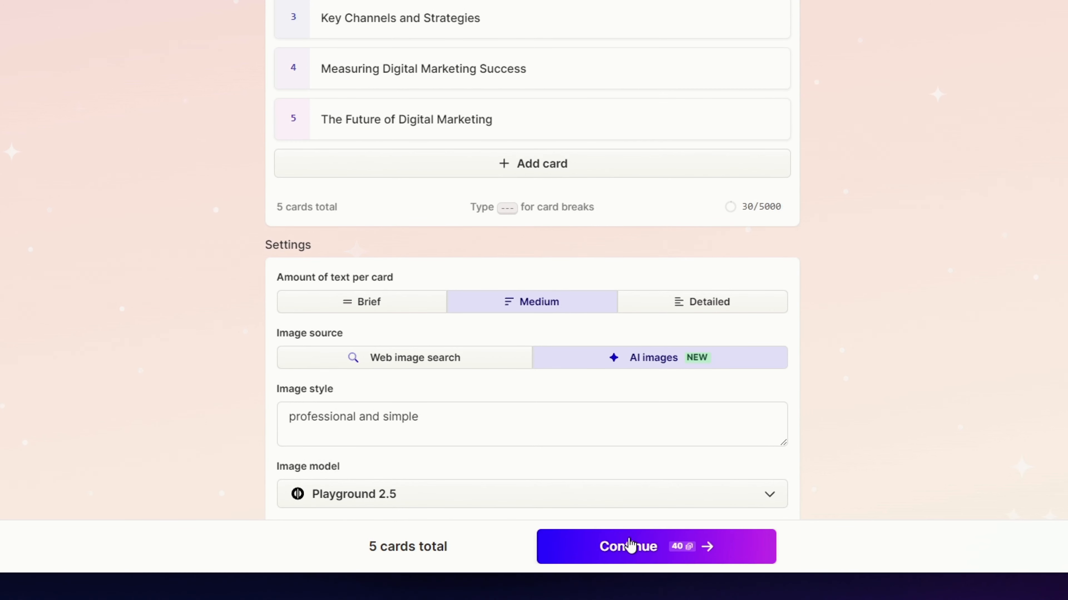
# Choose the Prism theme from the theme list and generate the presentation with it.
pyautogui.scroll(3, 547, 456)
pyautogui.scroll(-2, 579, 463)
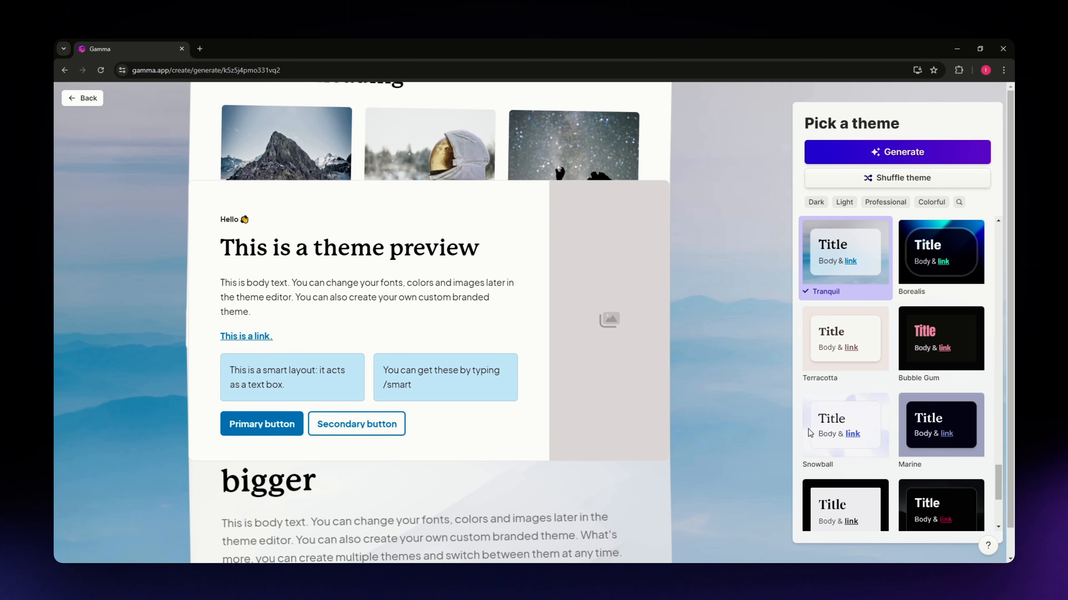
pyautogui.scroll(-3, 889, 412)
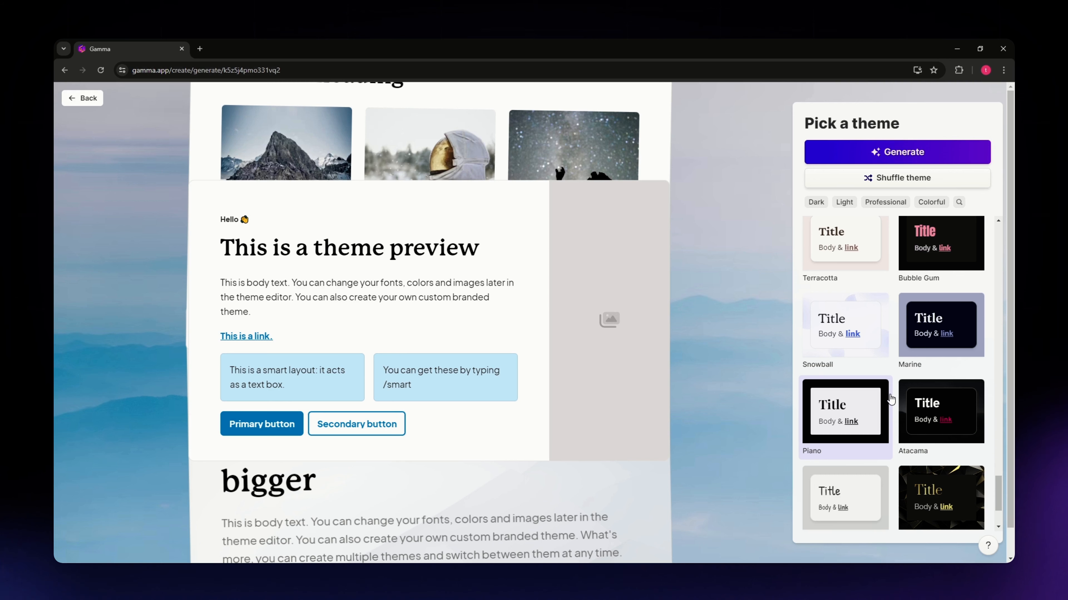
pyautogui.scroll(-5, 891, 400)
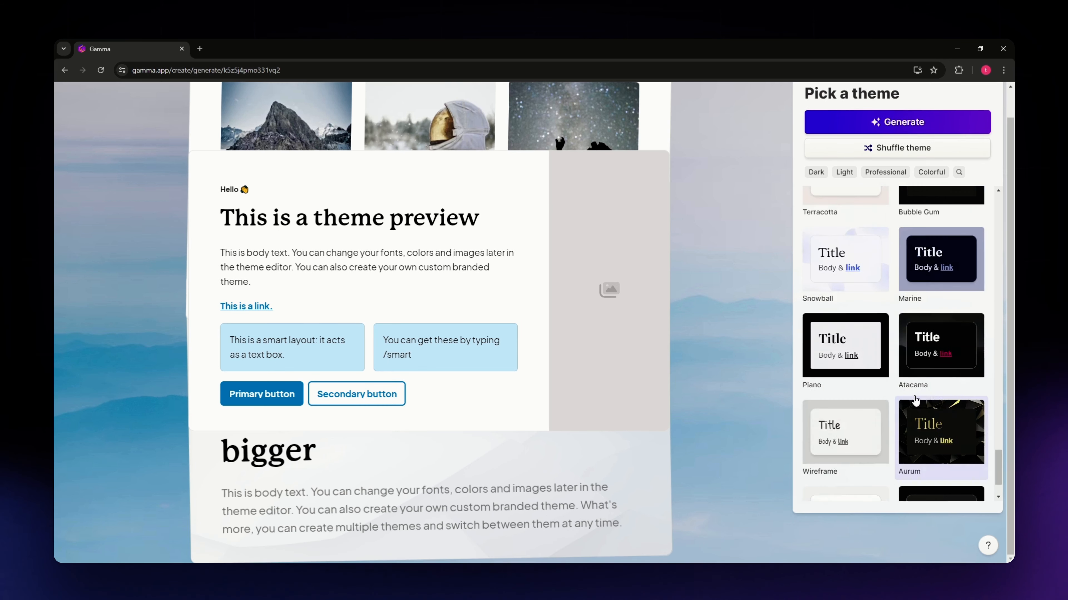
pyautogui.scroll(6, 915, 401)
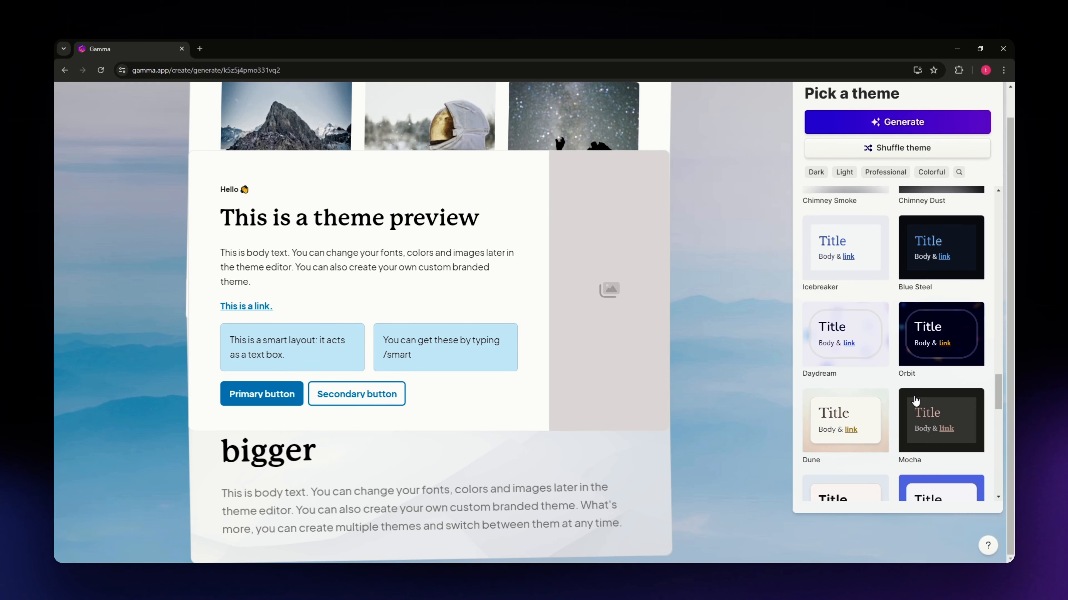
pyautogui.scroll(8, 915, 400)
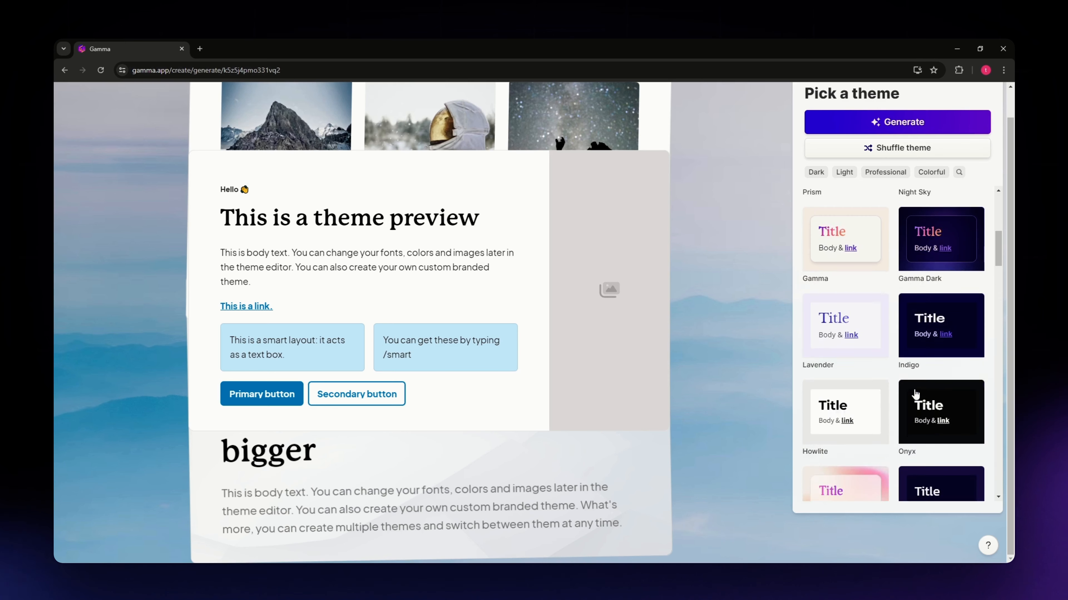
pyautogui.scroll(5, 915, 393)
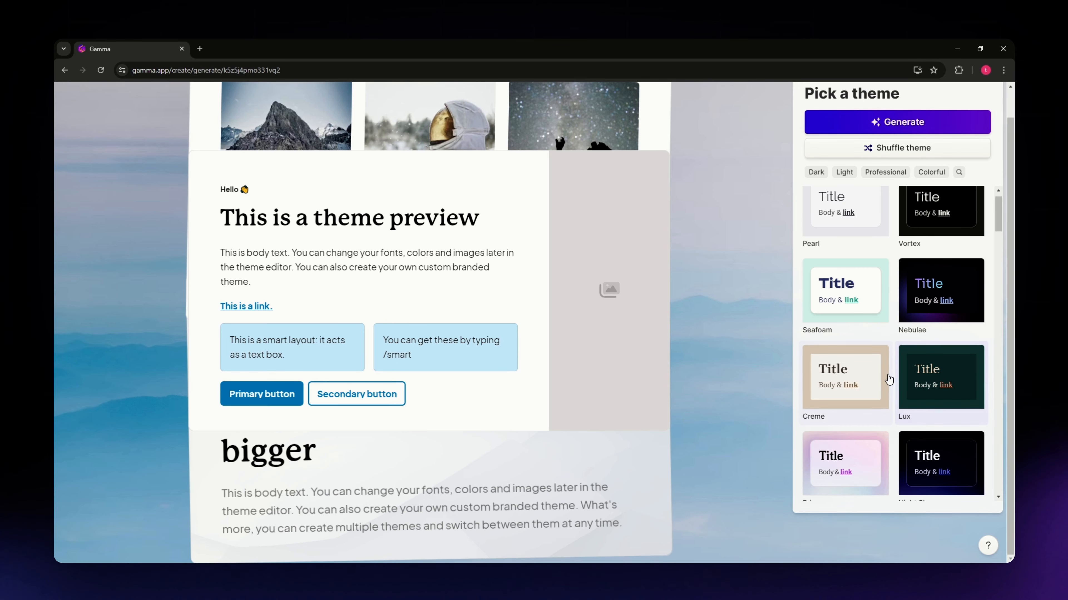
pyautogui.scroll(-4, 887, 379)
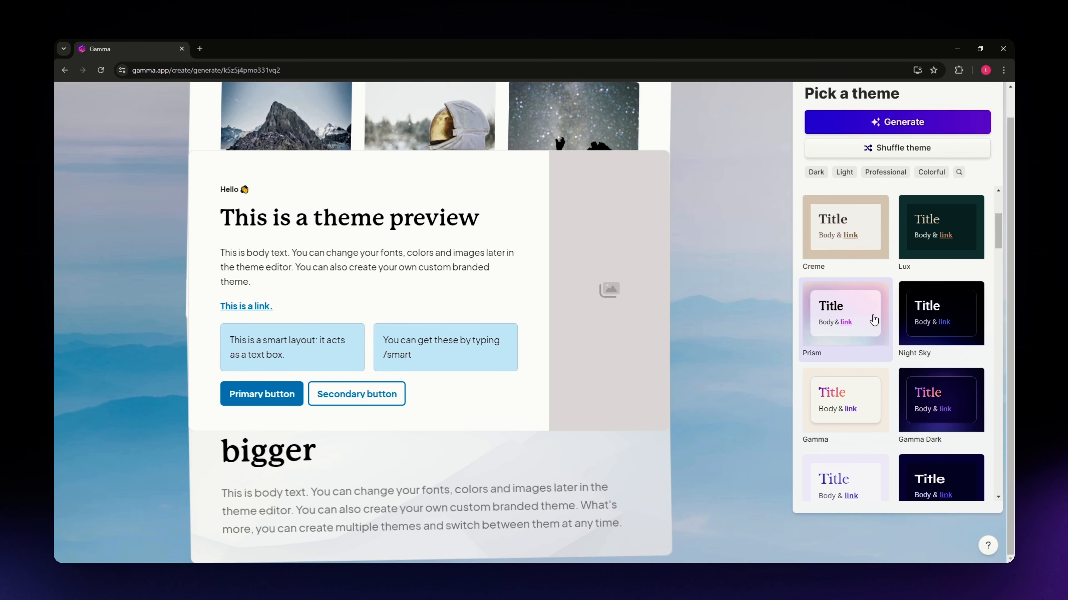
pyautogui.click(874, 321)
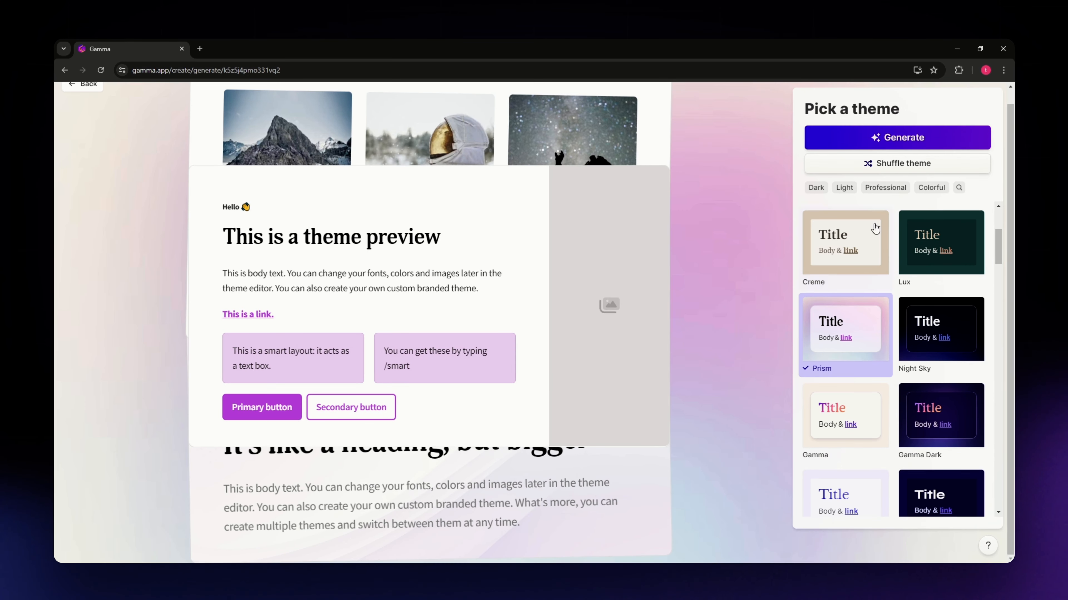
pyautogui.click(886, 135)
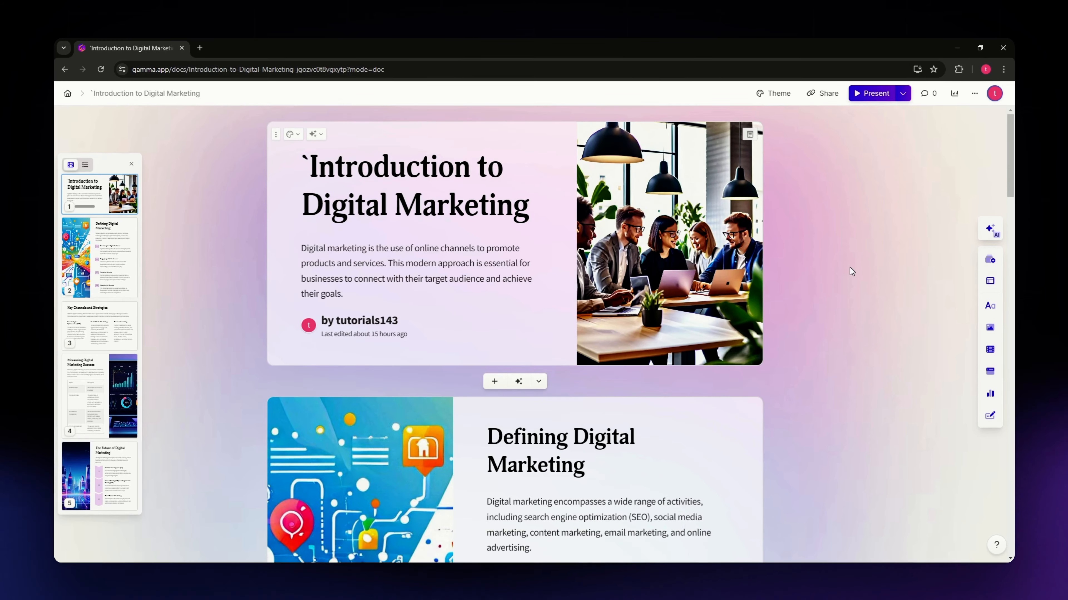
# Examine the first generated cards and view the card overview as a list, returning to thumbnails.
pyautogui.scroll(-1, 557, 383)
pyautogui.scroll(-2, 558, 383)
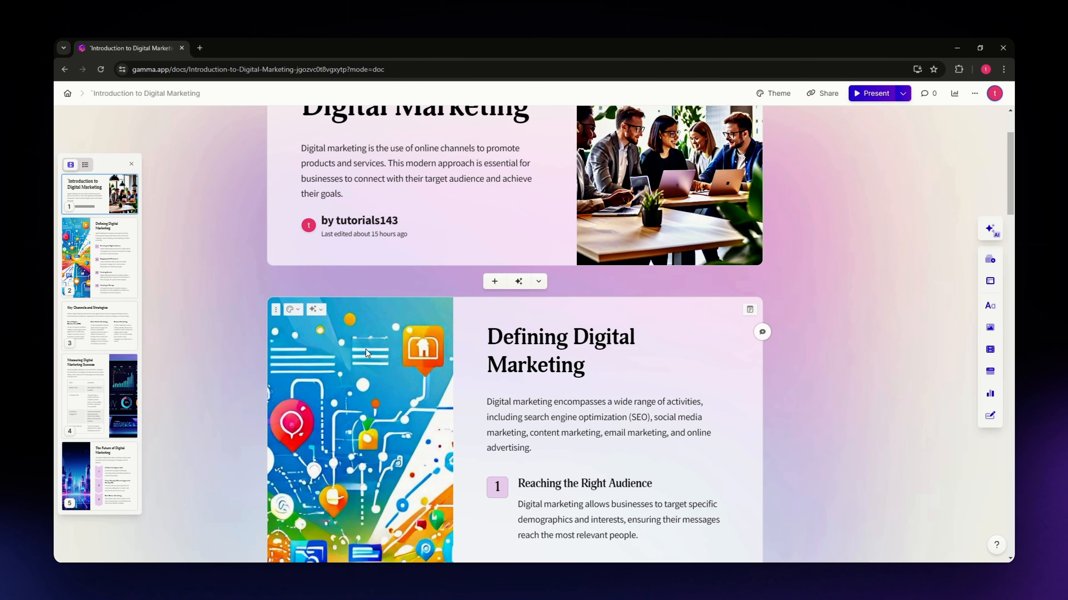
pyautogui.scroll(2, 469, 347)
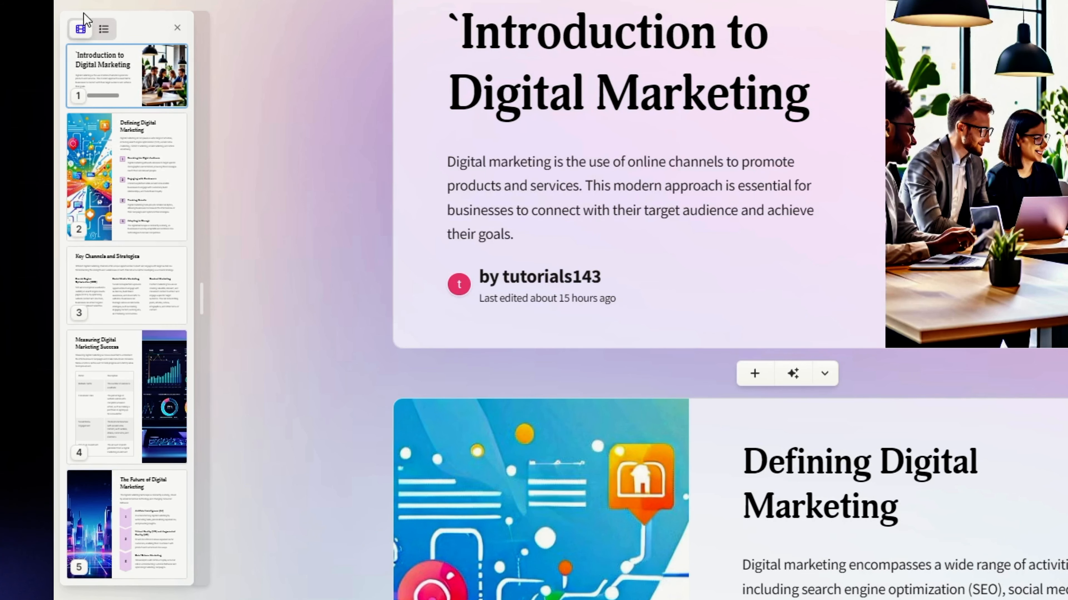
pyautogui.click(103, 28)
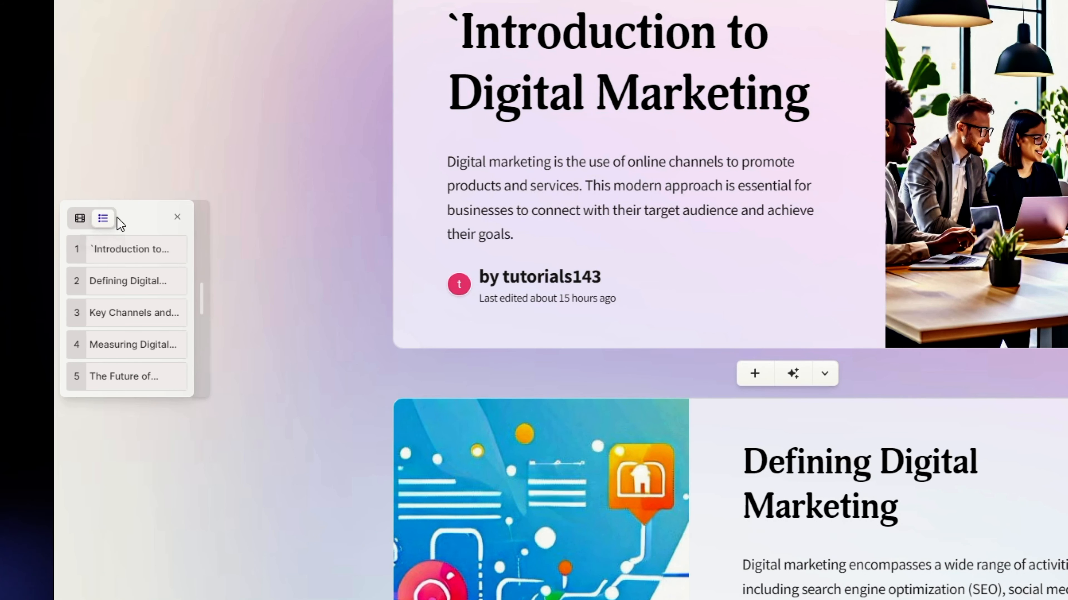
pyautogui.click(80, 218)
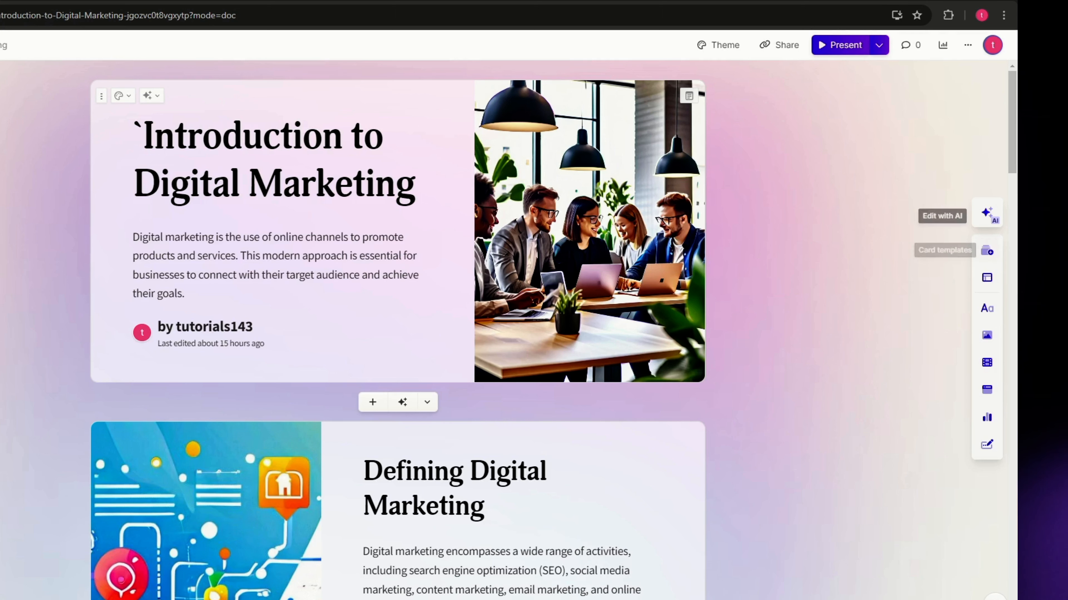
# Examine the available card templates and the column, blank and template layouts.
pyautogui.click(987, 254)
pyautogui.scroll(-10, 827, 391)
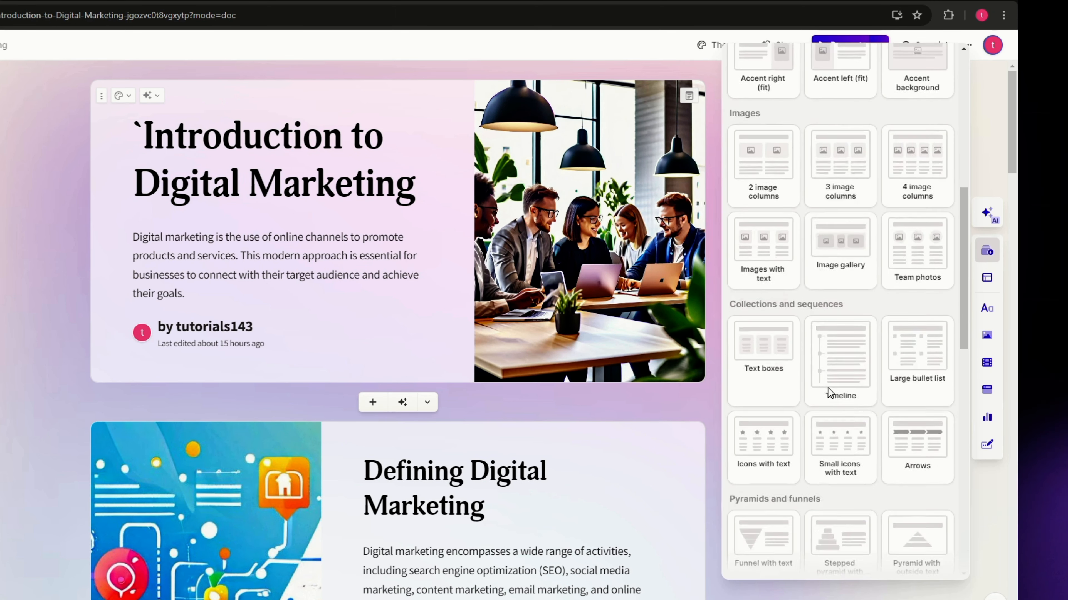
pyautogui.scroll(10, 828, 393)
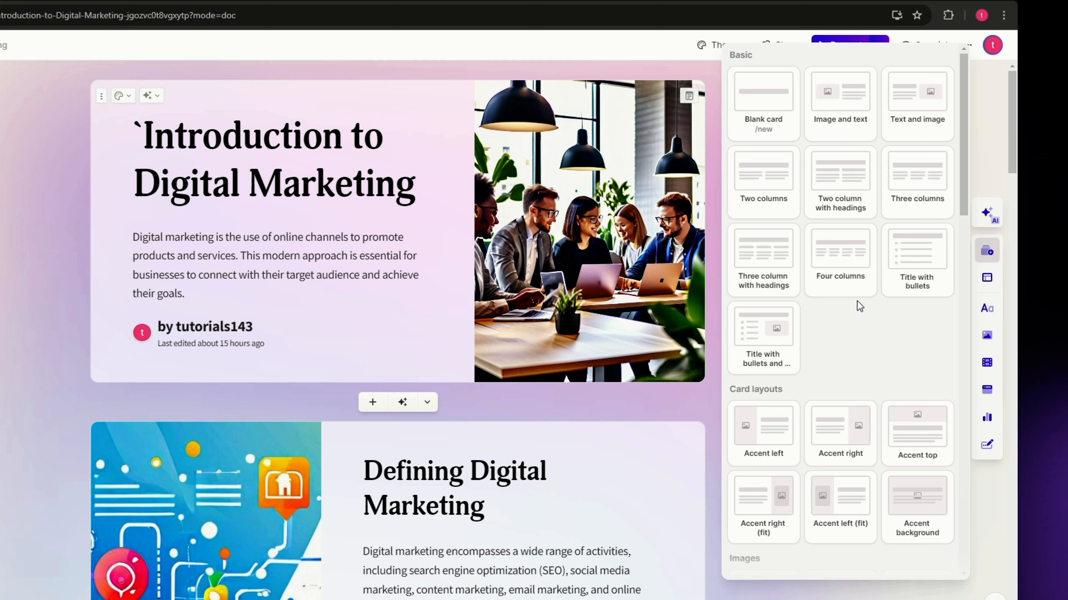
pyautogui.click(987, 277)
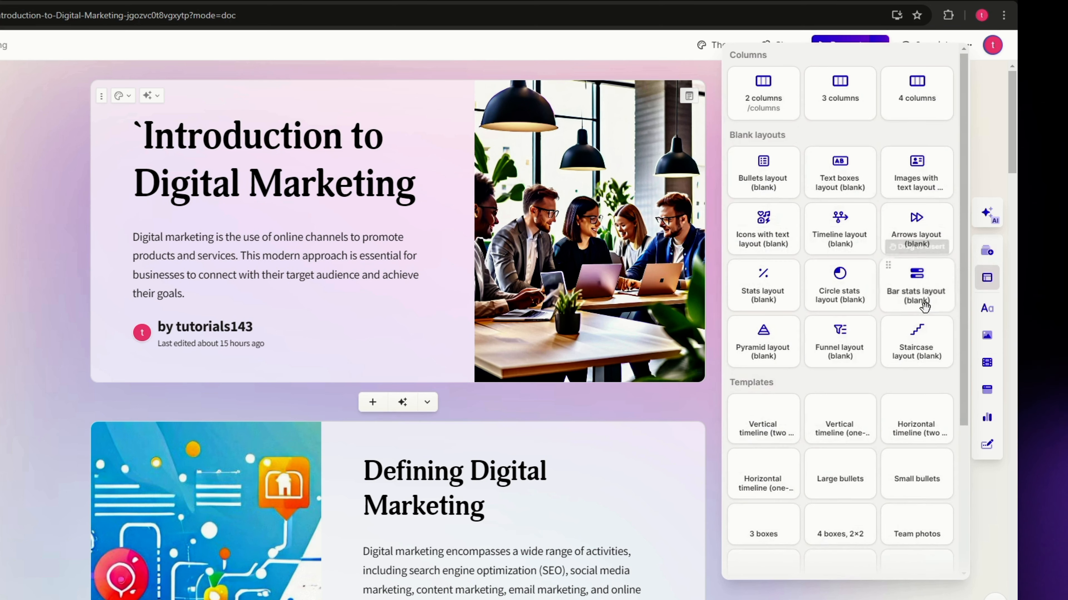
pyautogui.scroll(-4, 887, 290)
pyautogui.scroll(4, 885, 288)
pyautogui.scroll(-5, 885, 289)
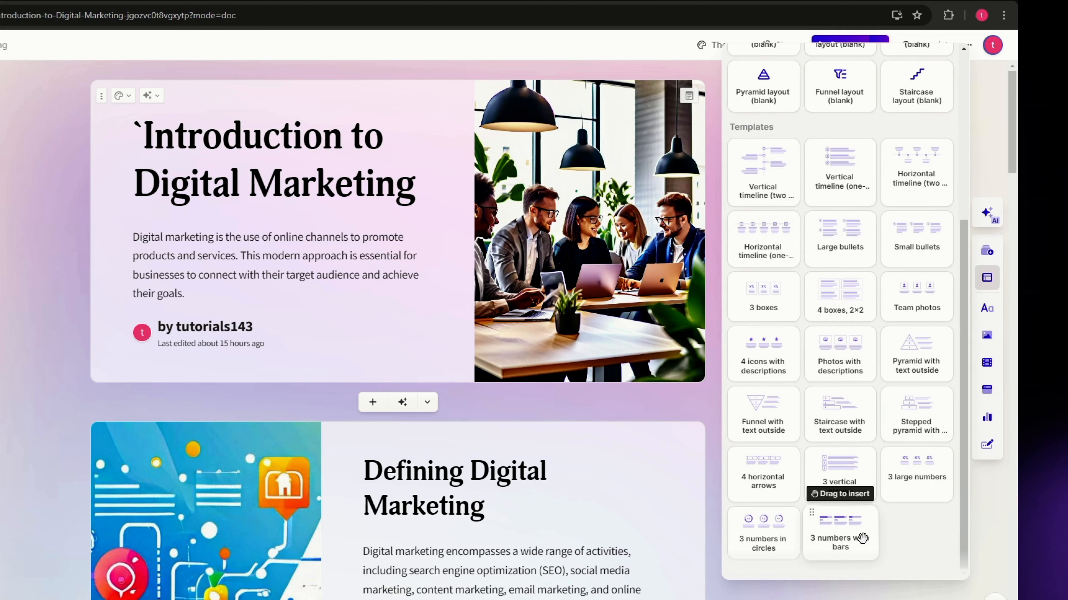
pyautogui.scroll(5, 841, 532)
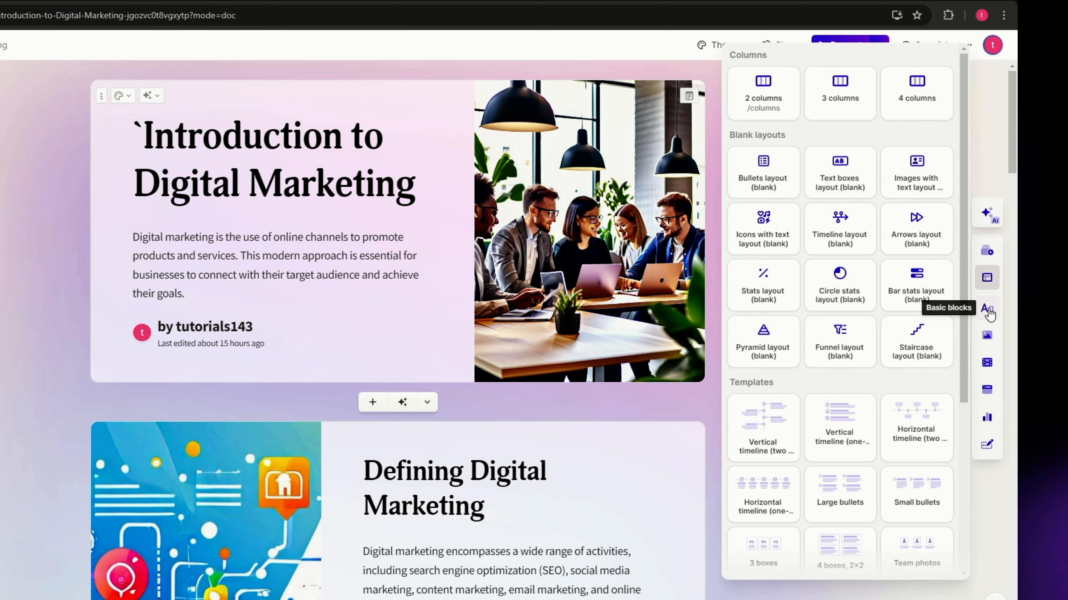
# Examine the insertable basic blocks, images, app and webpage embeds, charts and diagrams, and close the options.
pyautogui.click(988, 311)
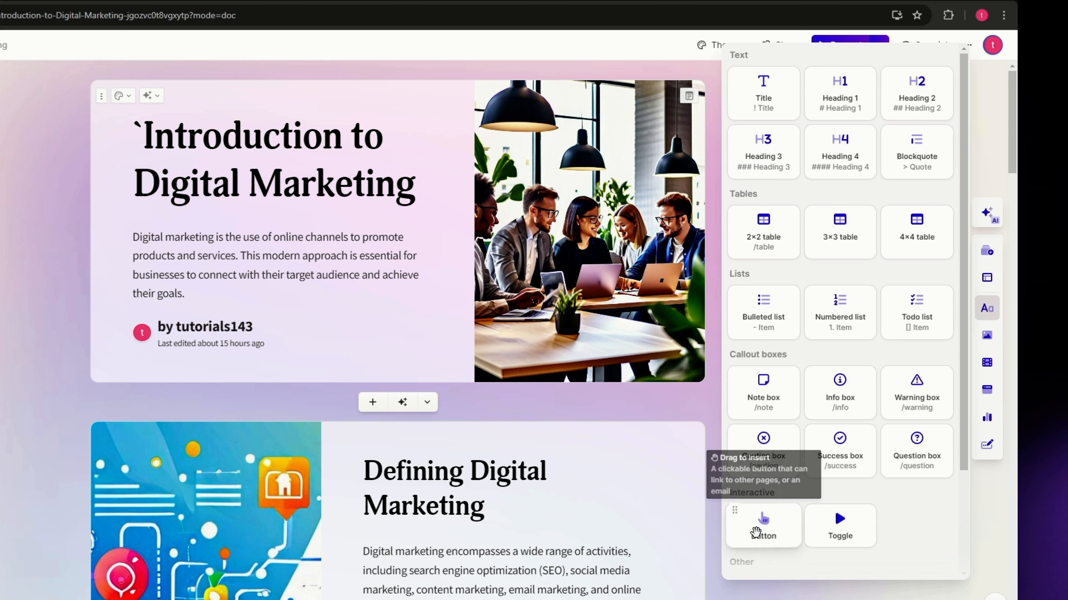
pyautogui.click(988, 337)
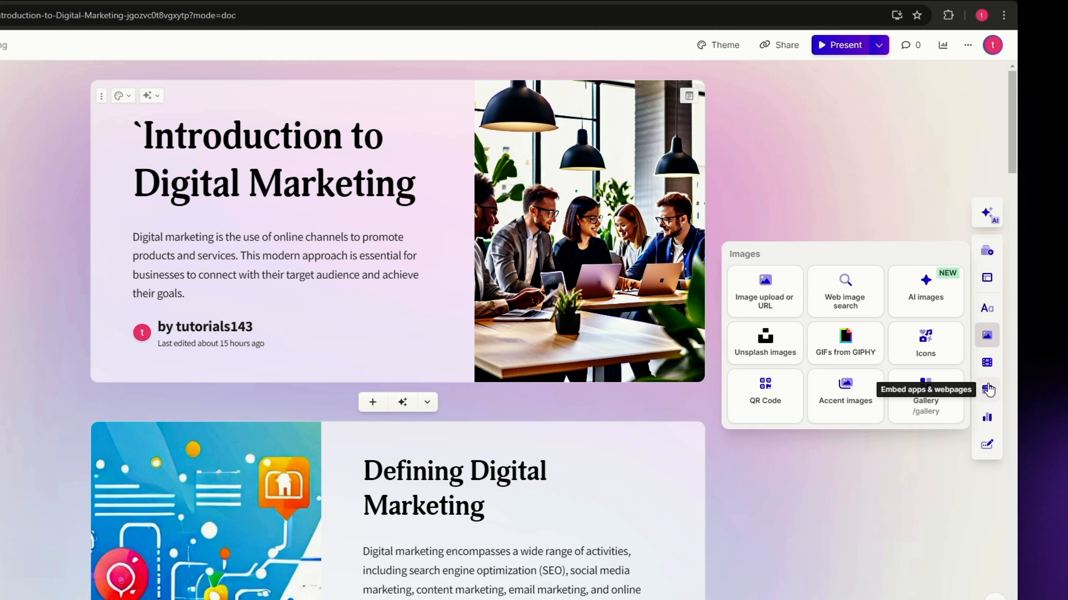
pyautogui.click(983, 386)
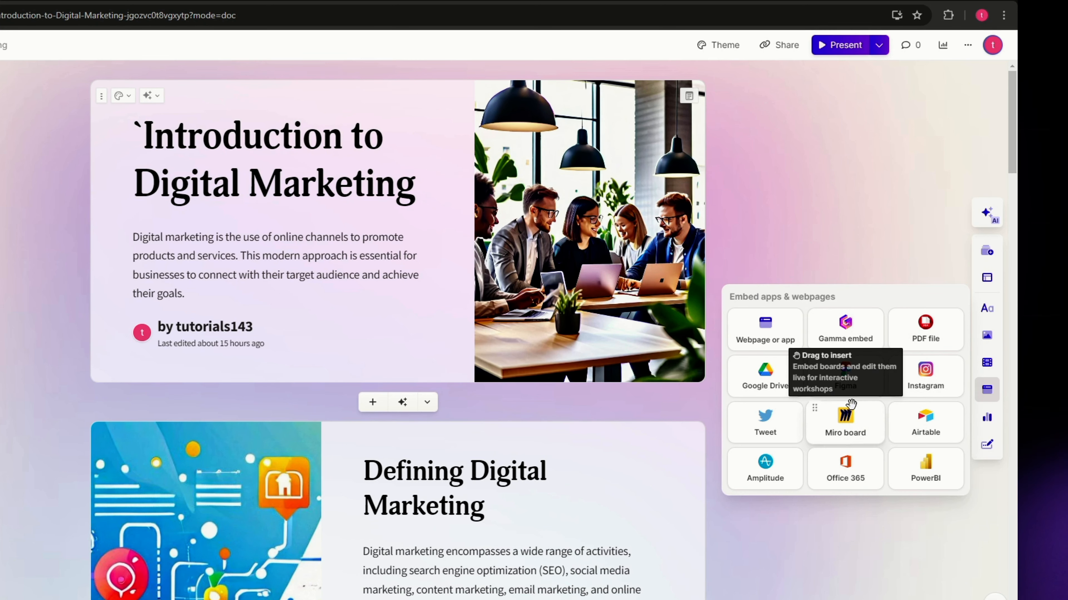
pyautogui.click(987, 421)
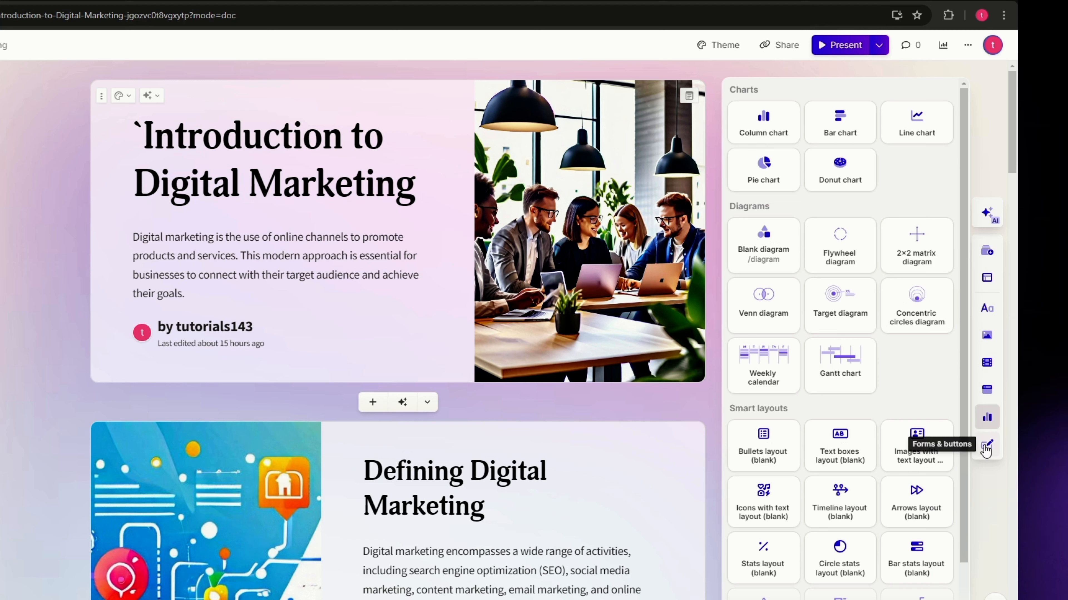
pyautogui.scroll(-1, 916, 421)
pyautogui.scroll(1, 916, 421)
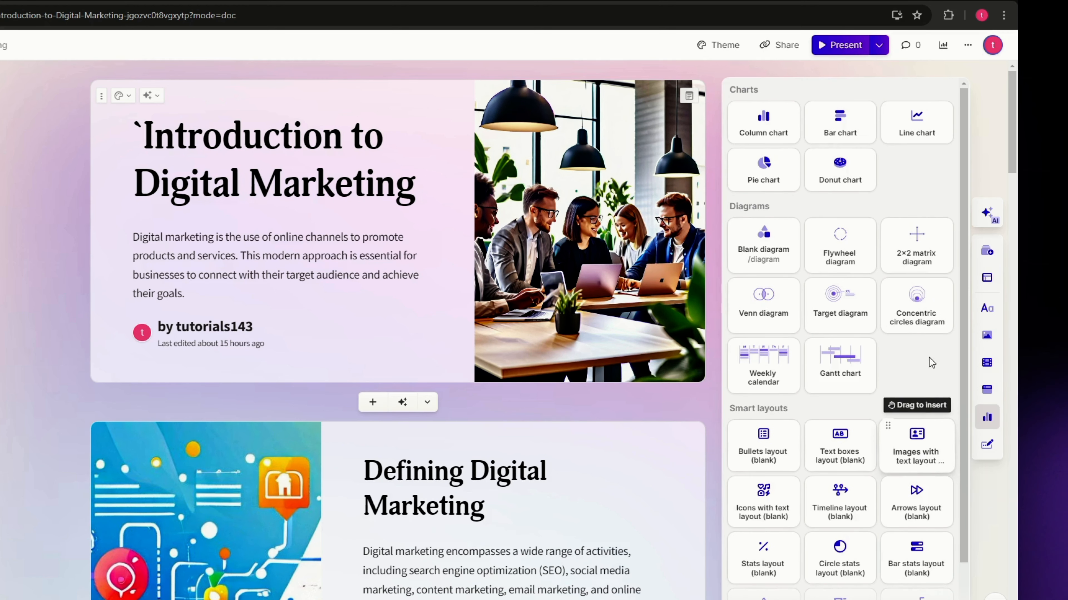
pyautogui.click(989, 115)
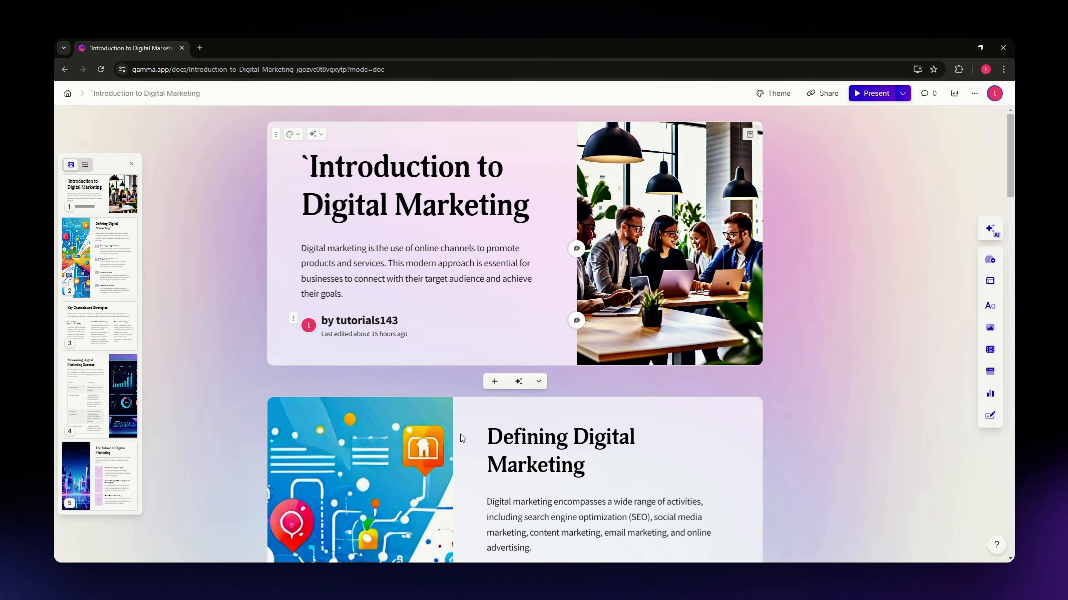
# Look through the cards and insert a blank card between the title card and "Defining Digital Marketing".
pyautogui.scroll(-15, 462, 439)
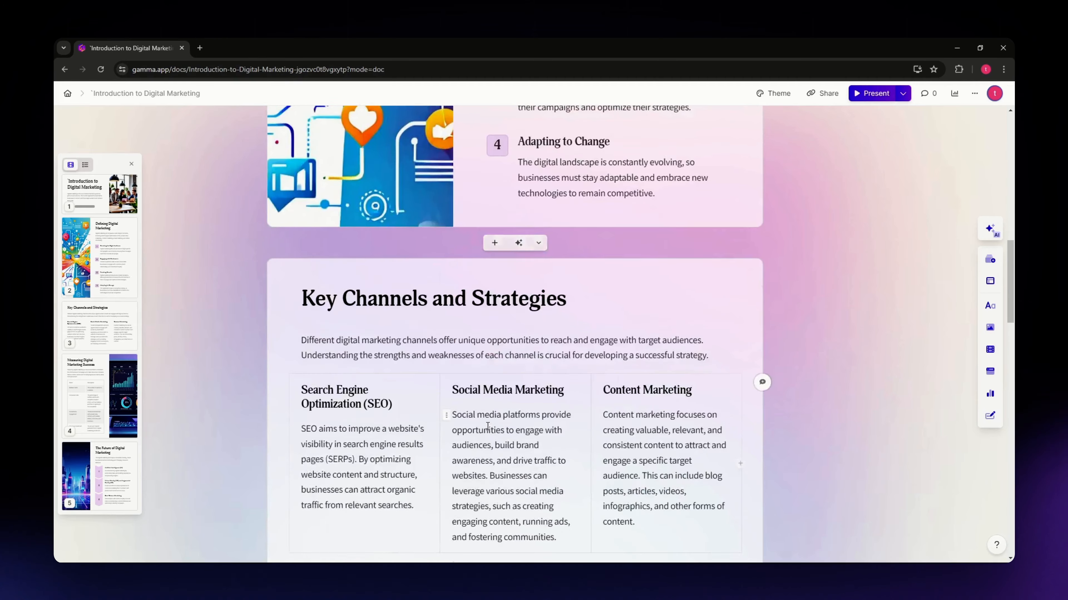
pyautogui.scroll(15, 488, 421)
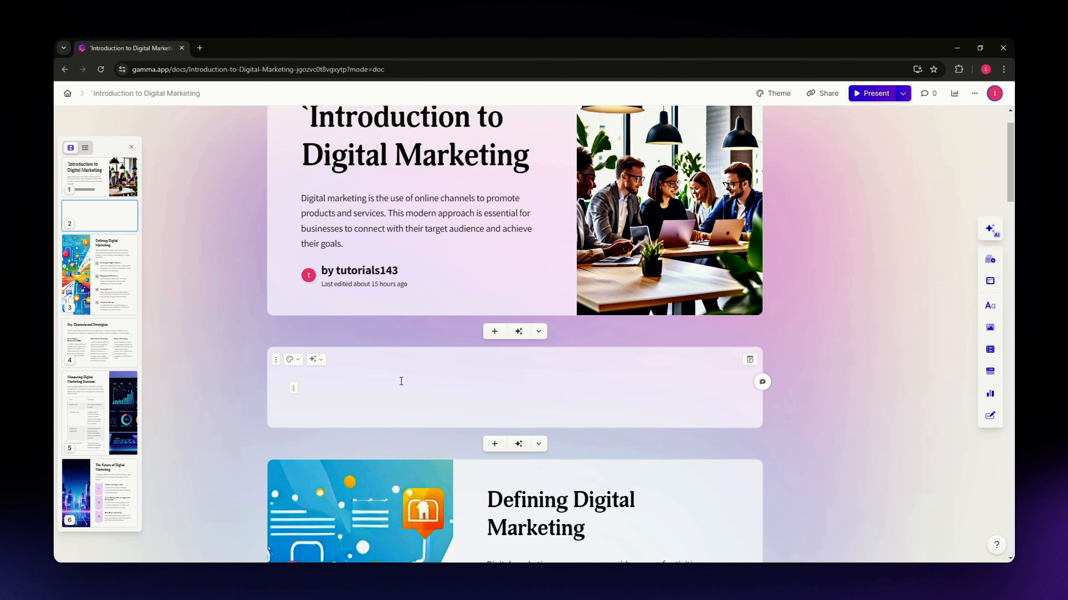
# Apply the "Image and text" template to the blank second card and start its text beside the image placeholder.
pyautogui.click(400, 377)
pyautogui.scroll(-1, 392, 381)
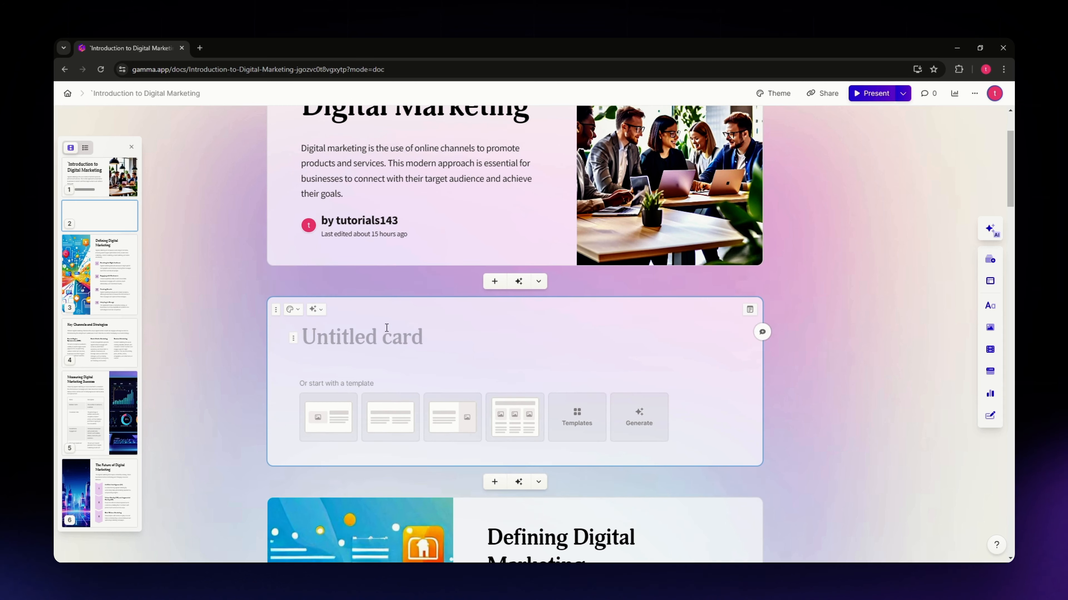
pyautogui.scroll(-2, 512, 376)
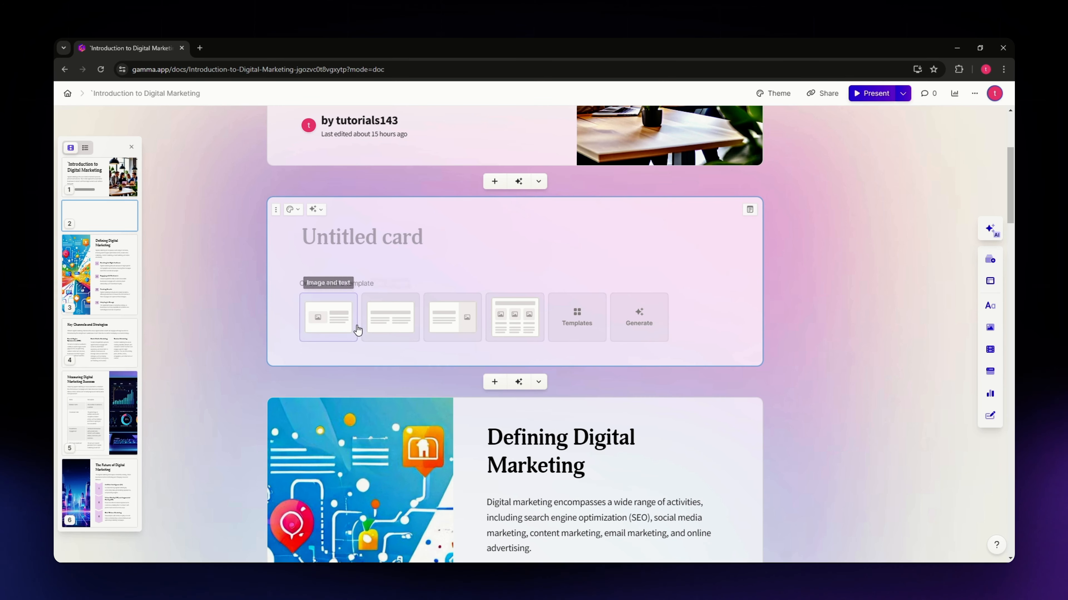
pyautogui.click(326, 327)
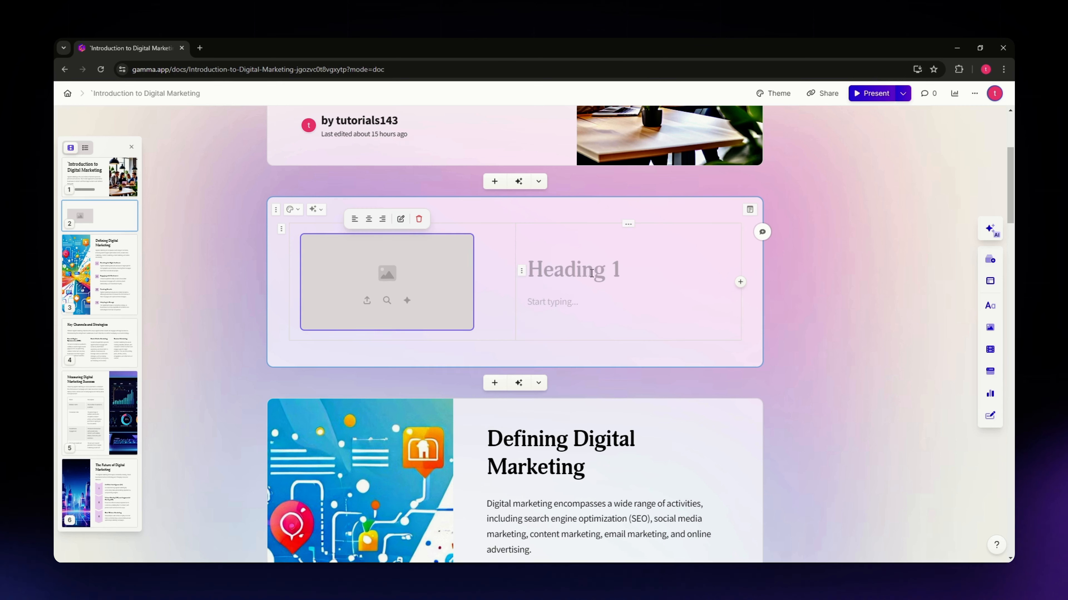
pyautogui.click(558, 297)
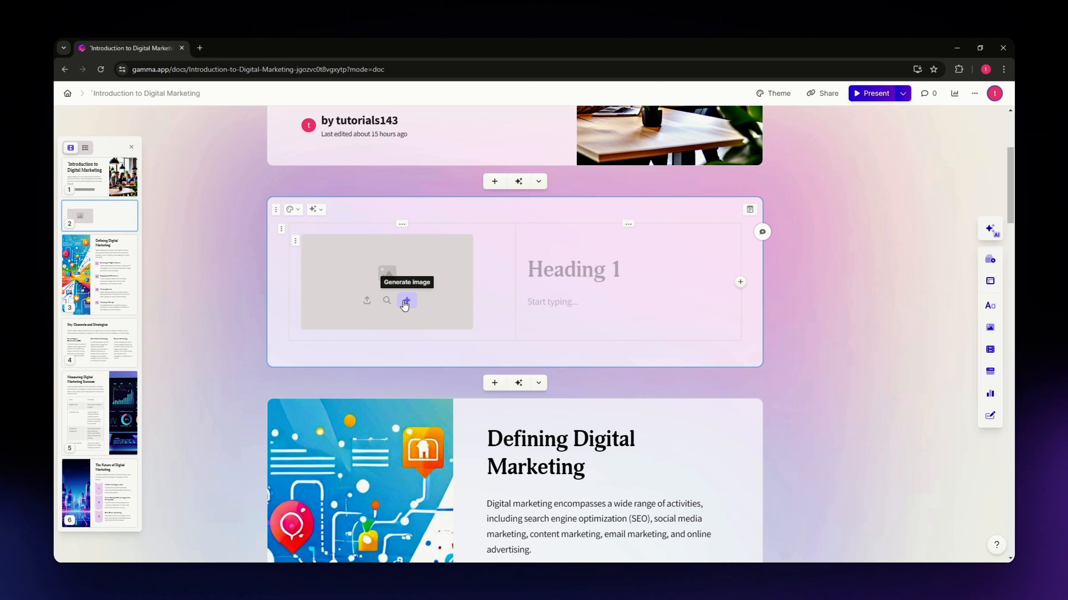
# Delete the second card, which holds the empty image placeholder.
pyautogui.scroll(5, 294, 240)
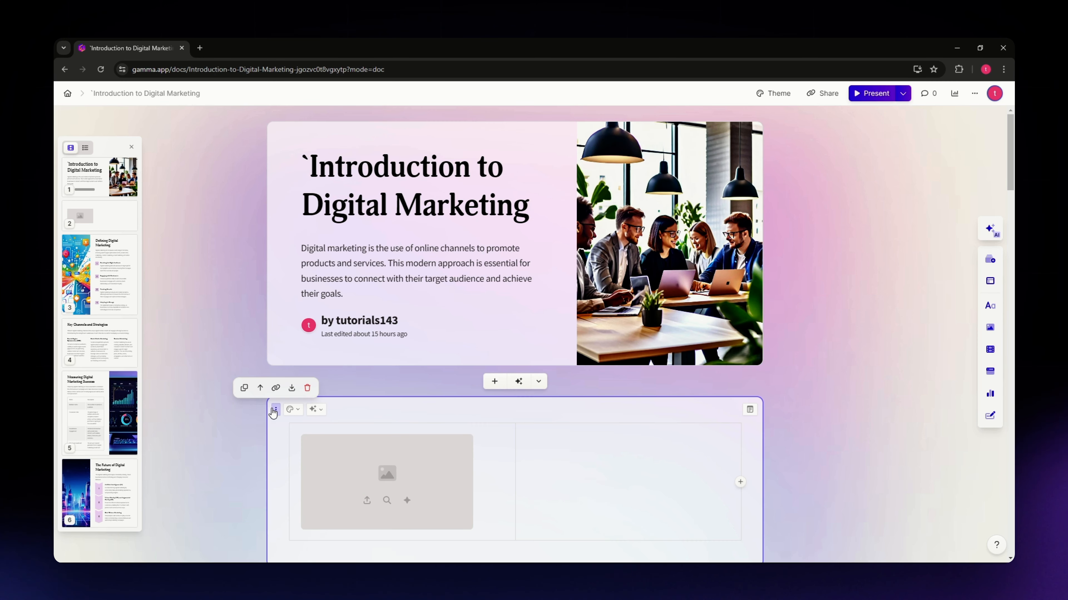
pyautogui.click(308, 388)
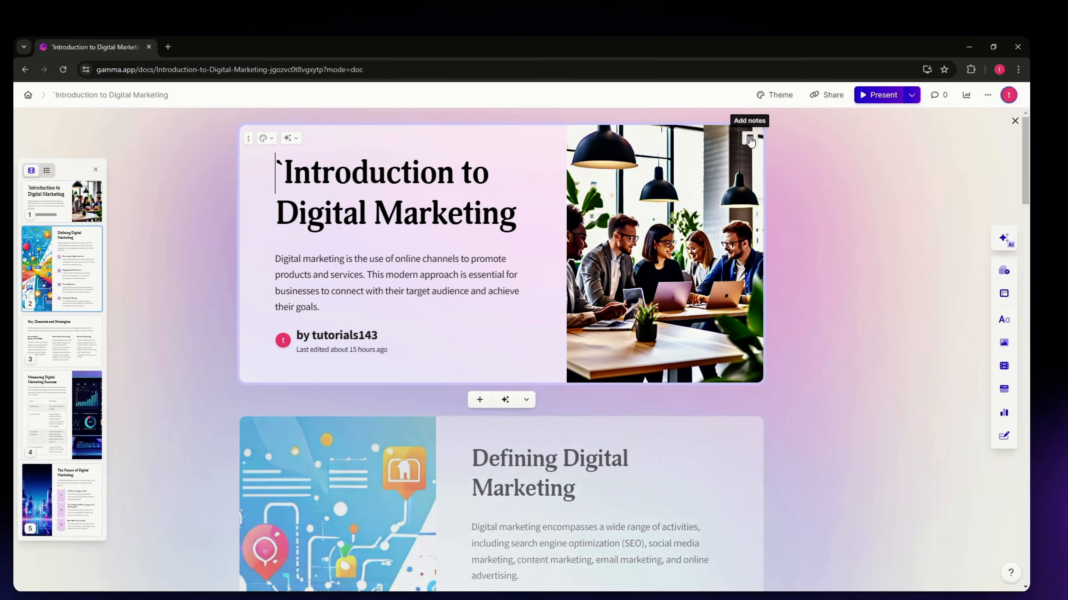
# View the speaker notes area for the title card, including its Generate option, and close it.
pyautogui.click(752, 206)
pyautogui.click(846, 319)
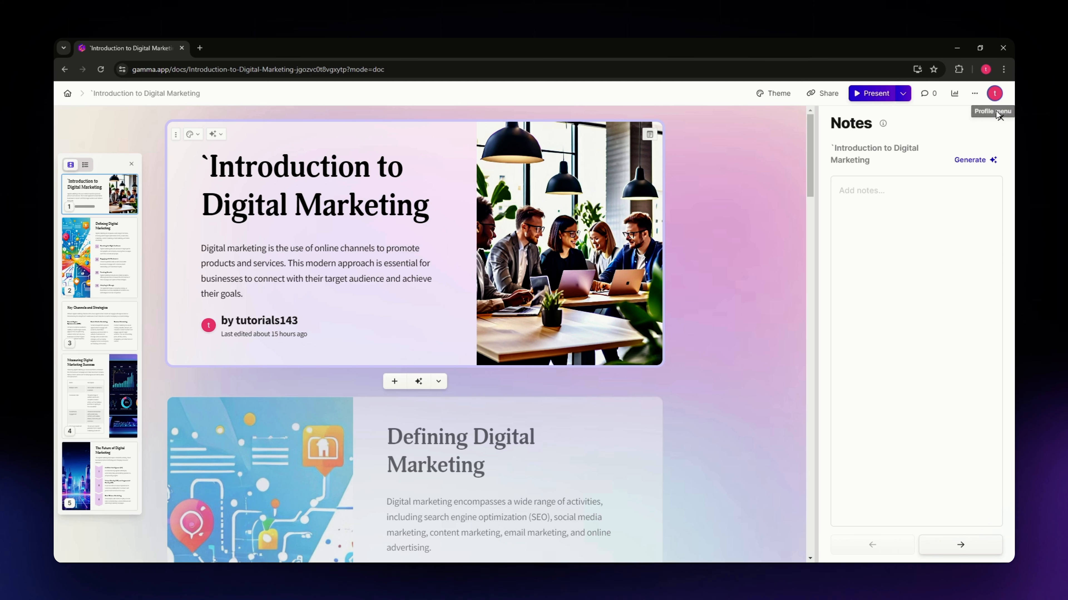
pyautogui.click(1000, 124)
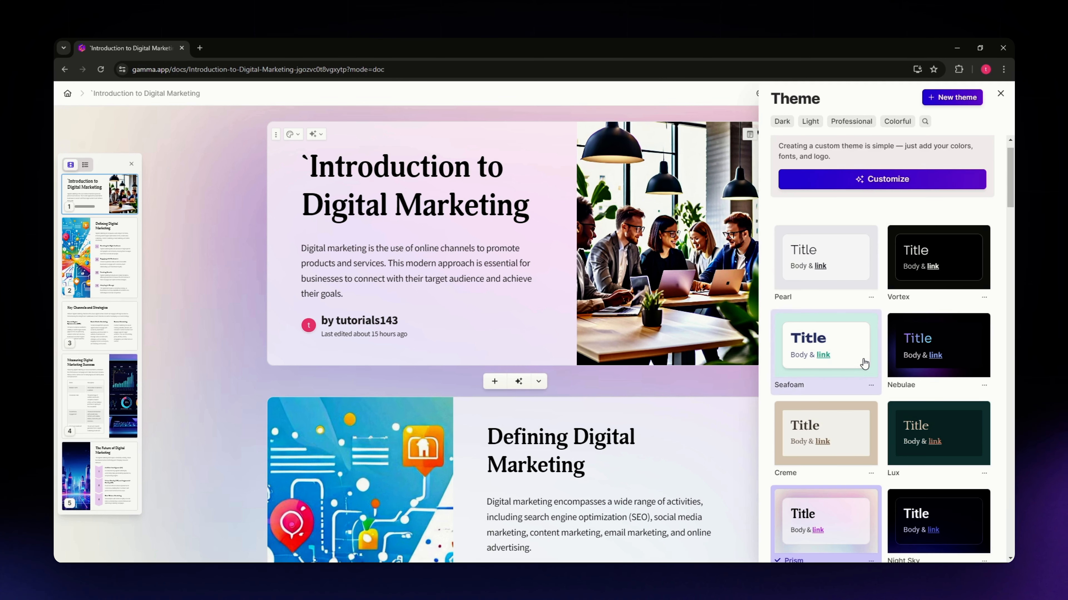
# Browse the presentation themes and try Atmosphere, followed by Soft Cloud.
pyautogui.scroll(-10, 864, 364)
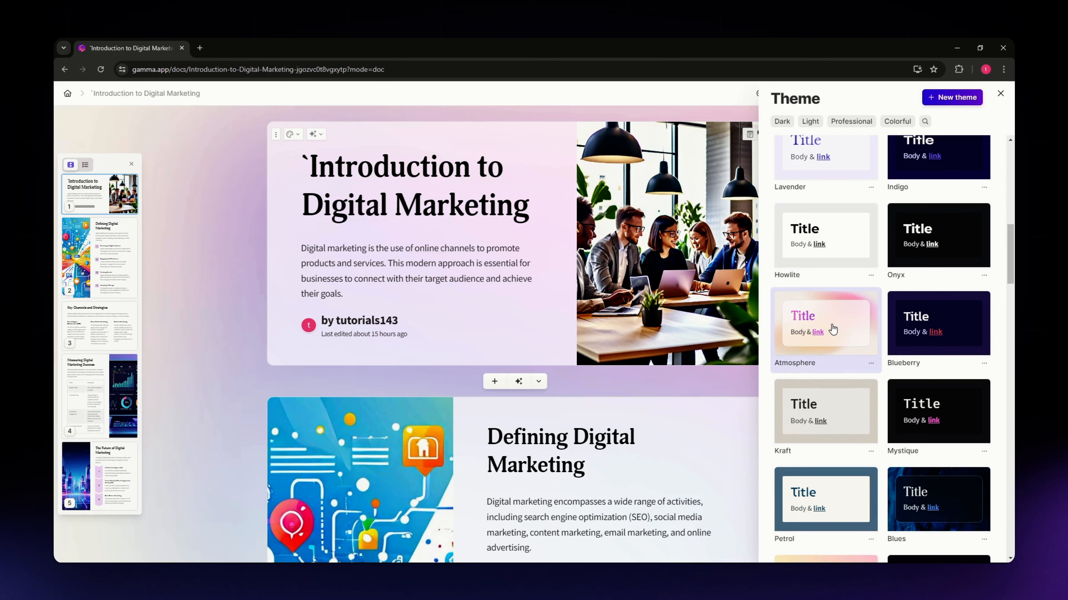
pyautogui.click(833, 329)
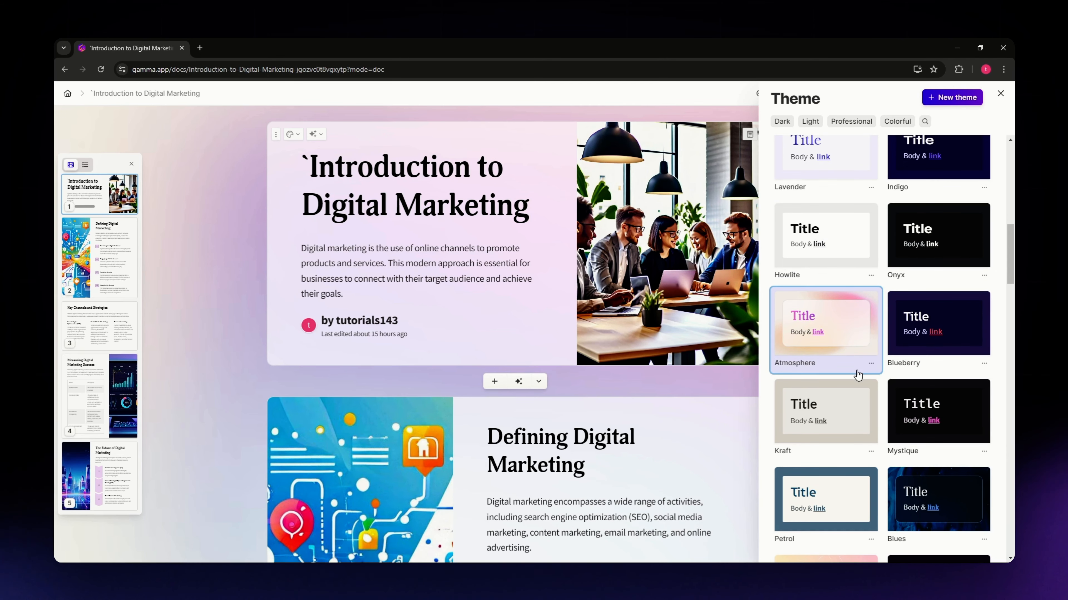
pyautogui.scroll(-5, 849, 342)
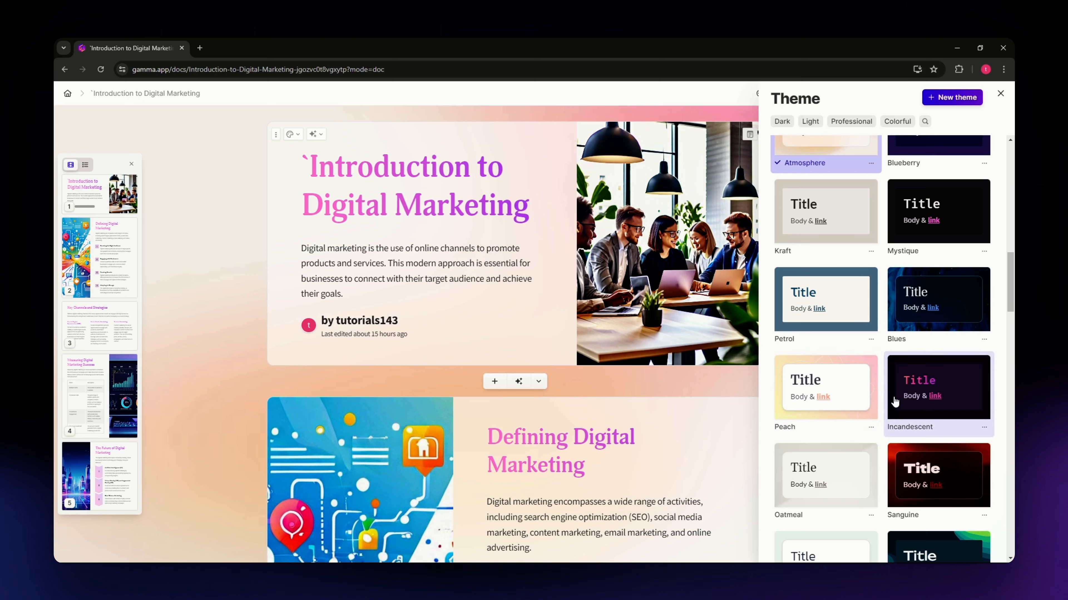
pyautogui.scroll(-7, 896, 402)
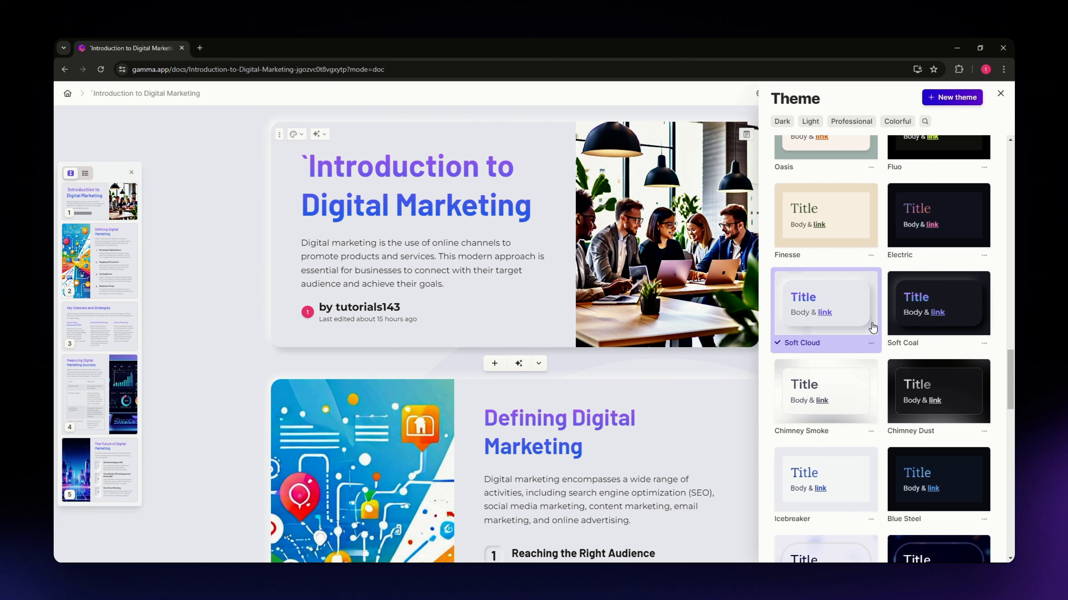
pyautogui.scroll(-2, 881, 324)
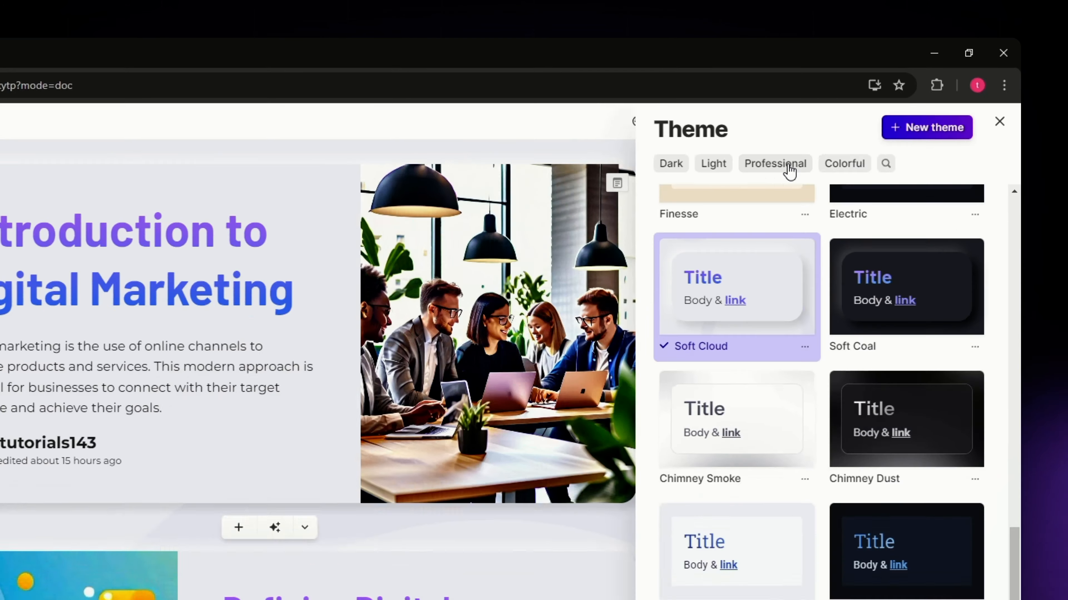
# Filter the themes to Professional, apply the Tranquil theme to the presentation and close the theme options.
pyautogui.click(720, 216)
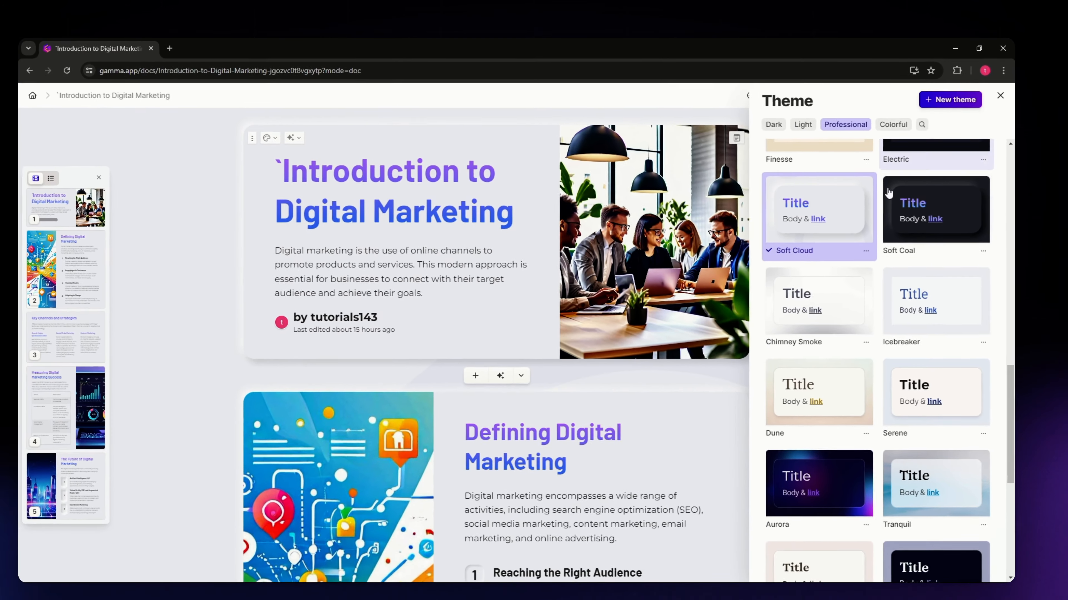
pyautogui.scroll(5, 927, 348)
pyautogui.scroll(-7, 927, 342)
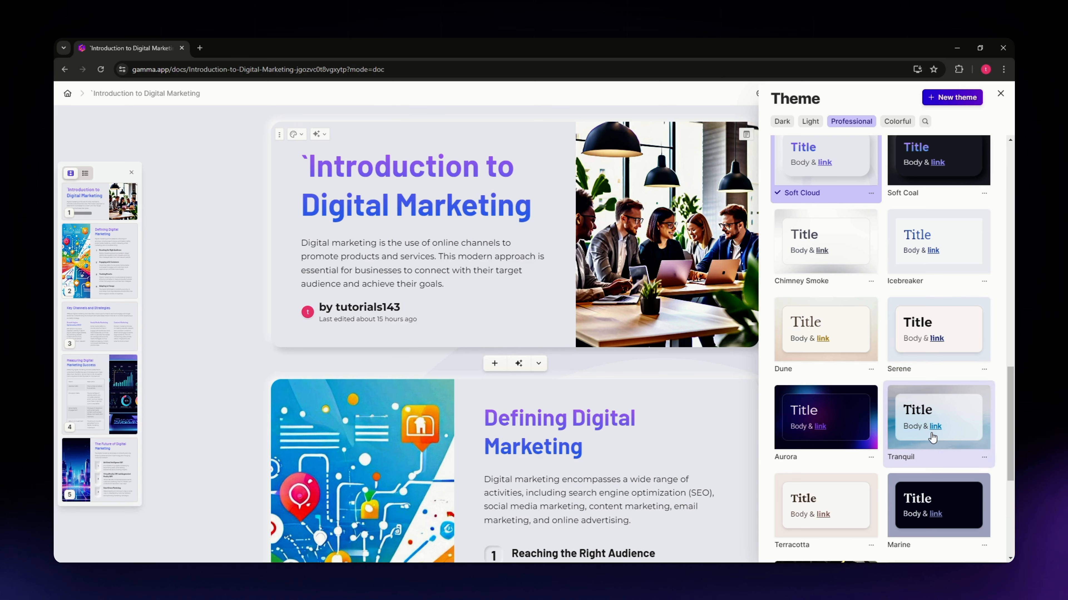
pyautogui.click(986, 426)
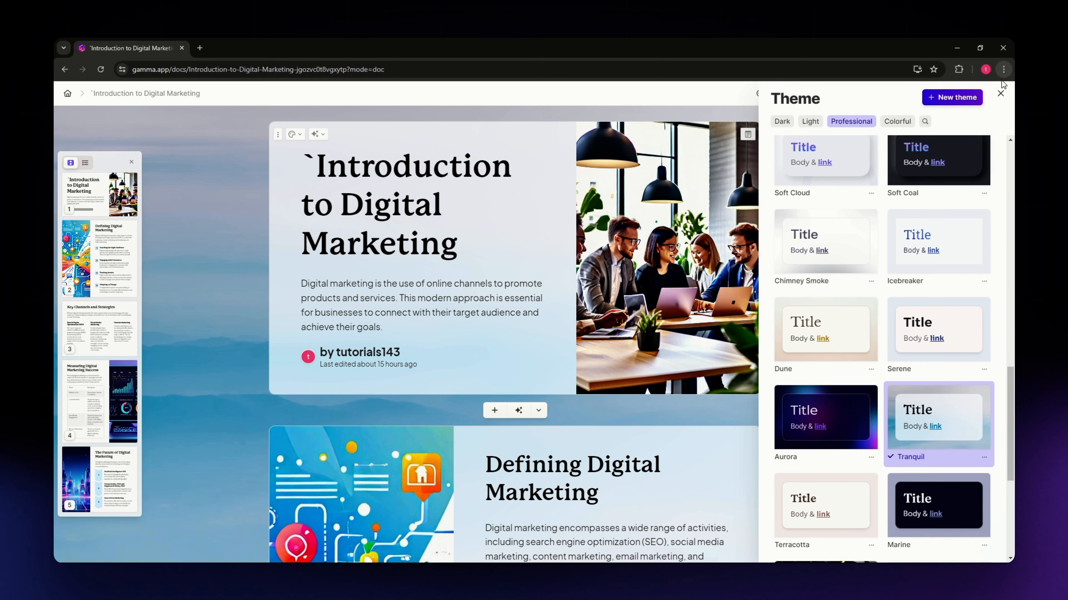
pyautogui.click(1001, 93)
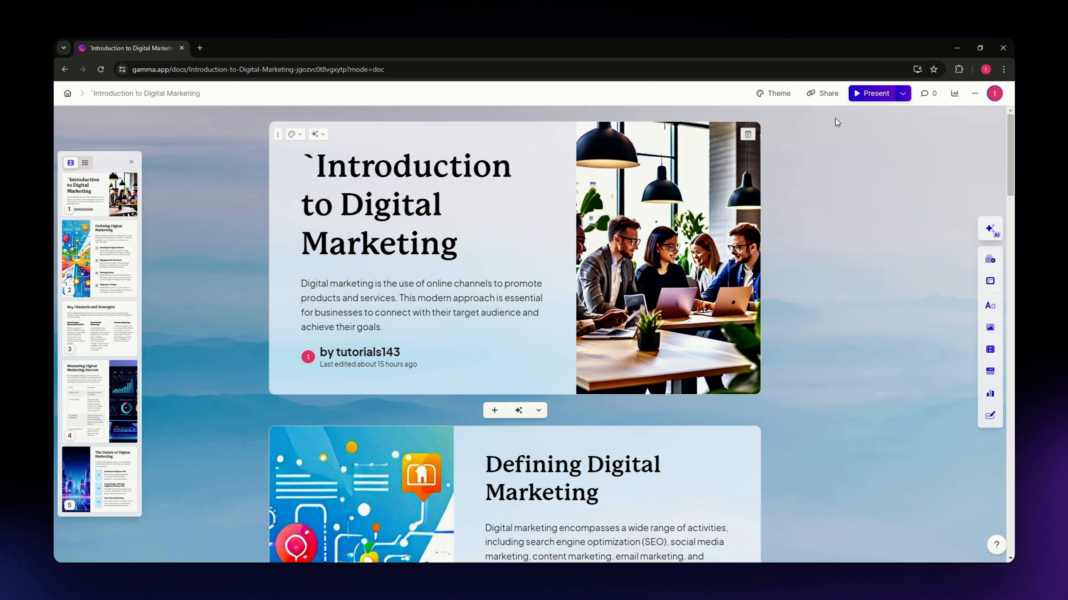
# Examine the sharing options, including workspace members' permissions and the PDF and PowerPoint exports, and close them.
pyautogui.click(824, 94)
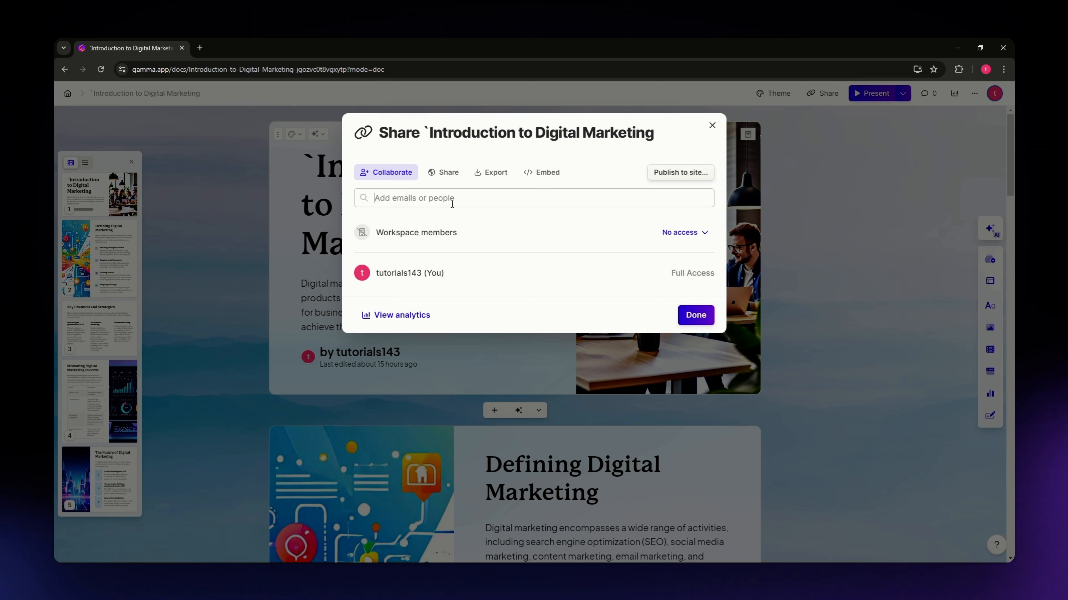
pyautogui.click(686, 234)
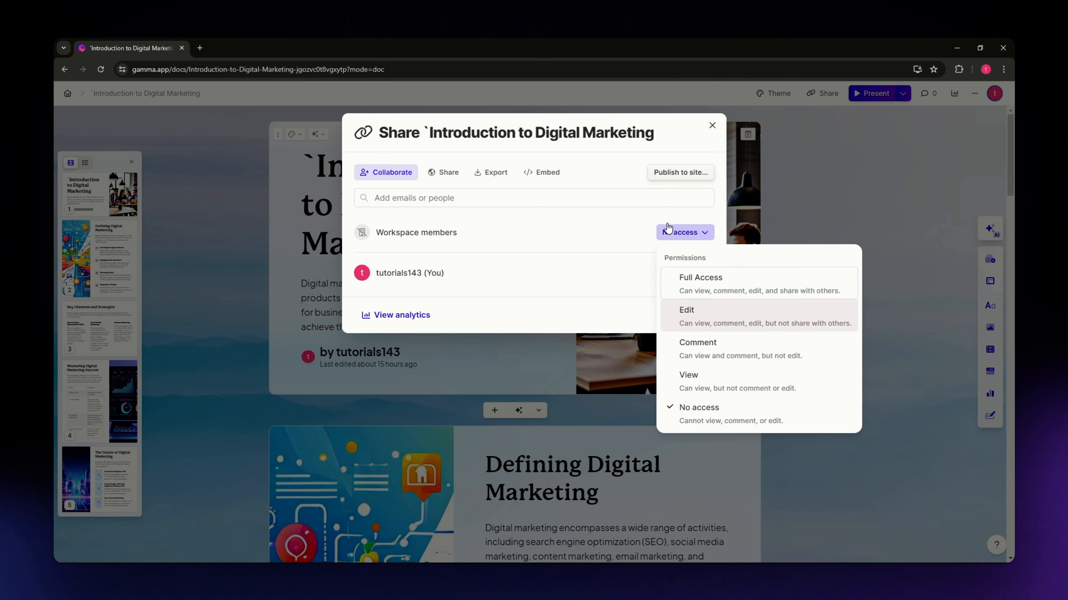
pyautogui.press('Escape')
pyautogui.click(493, 176)
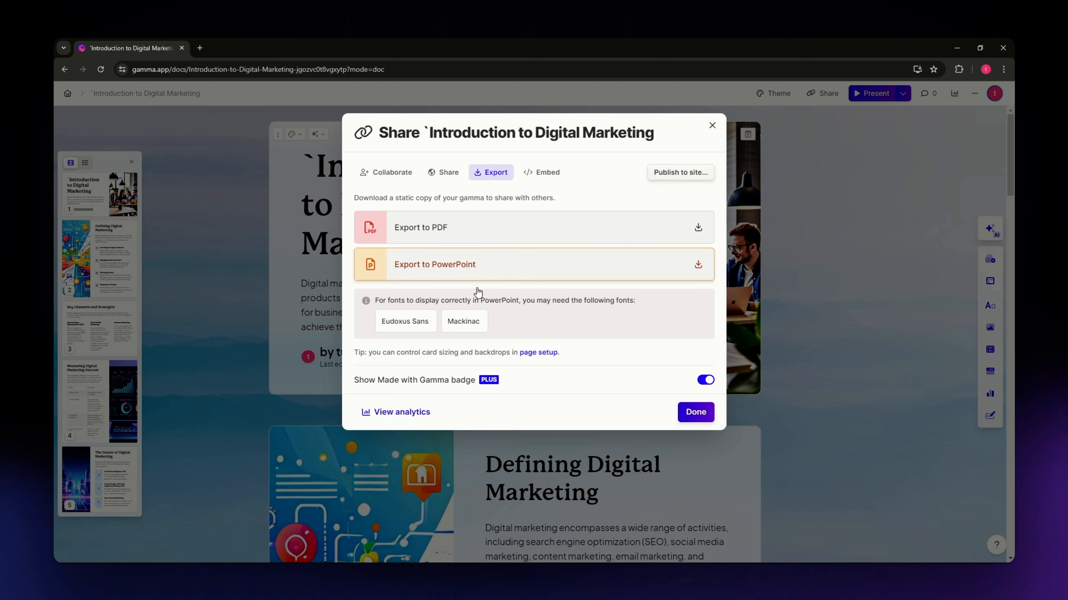
pyautogui.click(696, 415)
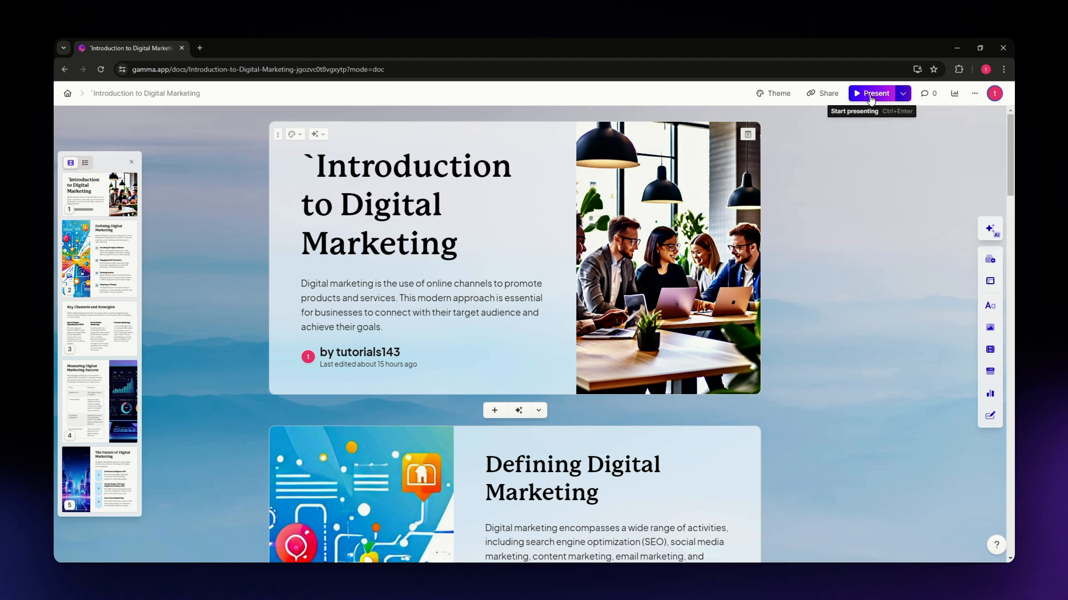
# Preview the title card in presentation mode and return to the editor.
pyautogui.click(870, 98)
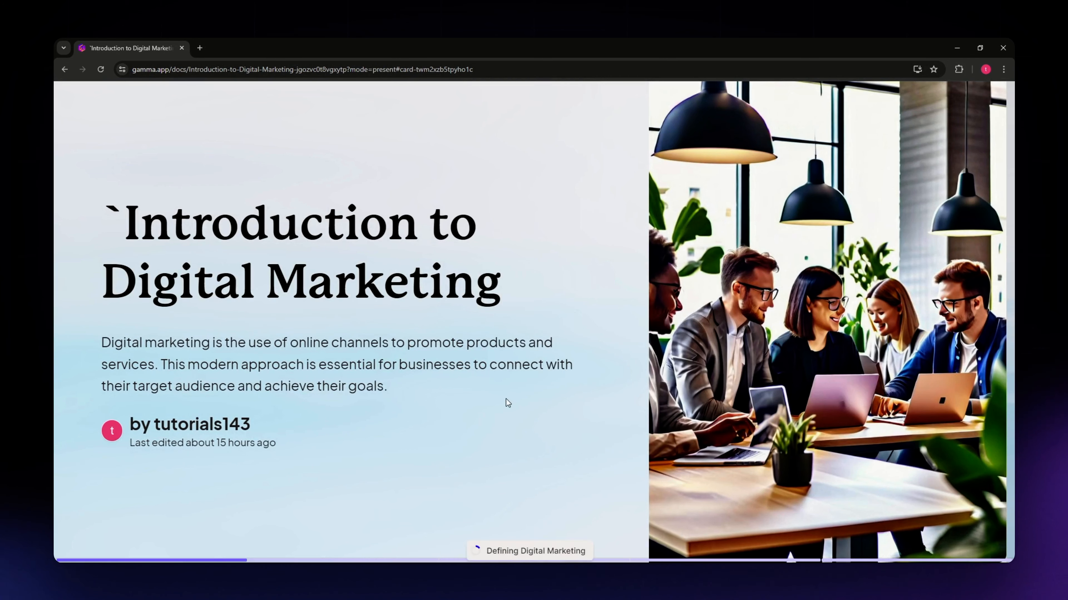
pyautogui.scroll(1, 508, 402)
pyautogui.press('Escape')
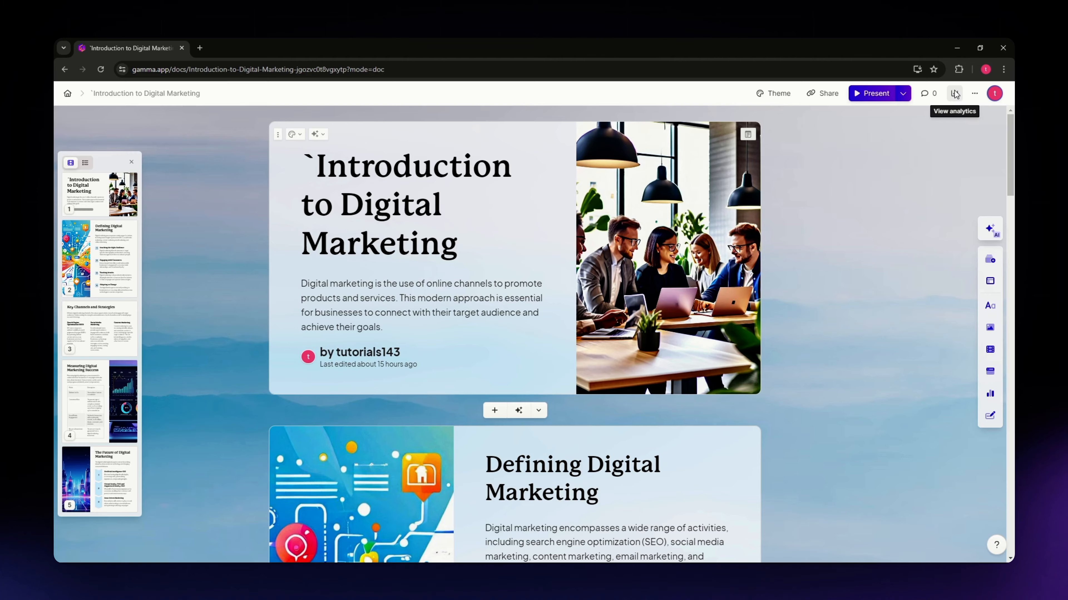
# Examine the presentation's page view and card engagement analytics, and close them.
pyautogui.click(954, 94)
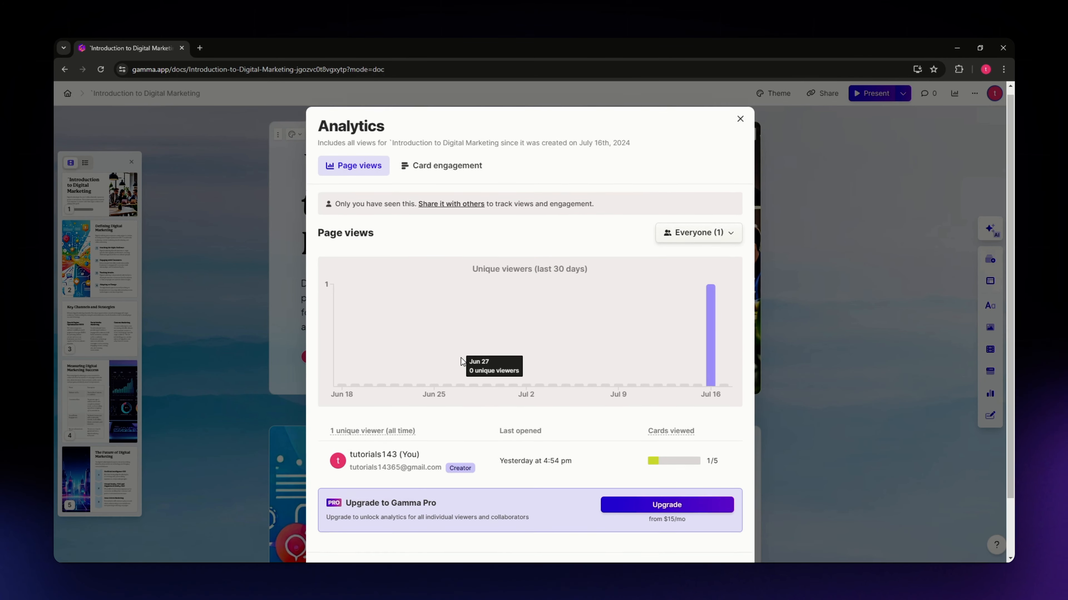
pyautogui.scroll(-3, 467, 362)
pyautogui.scroll(2, 469, 364)
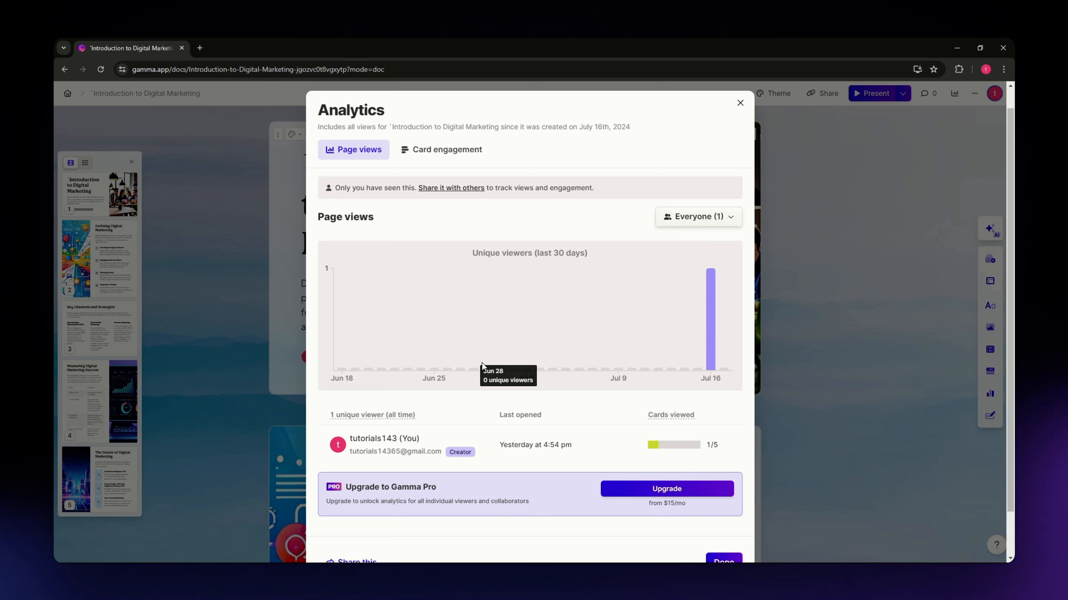
pyautogui.click(435, 153)
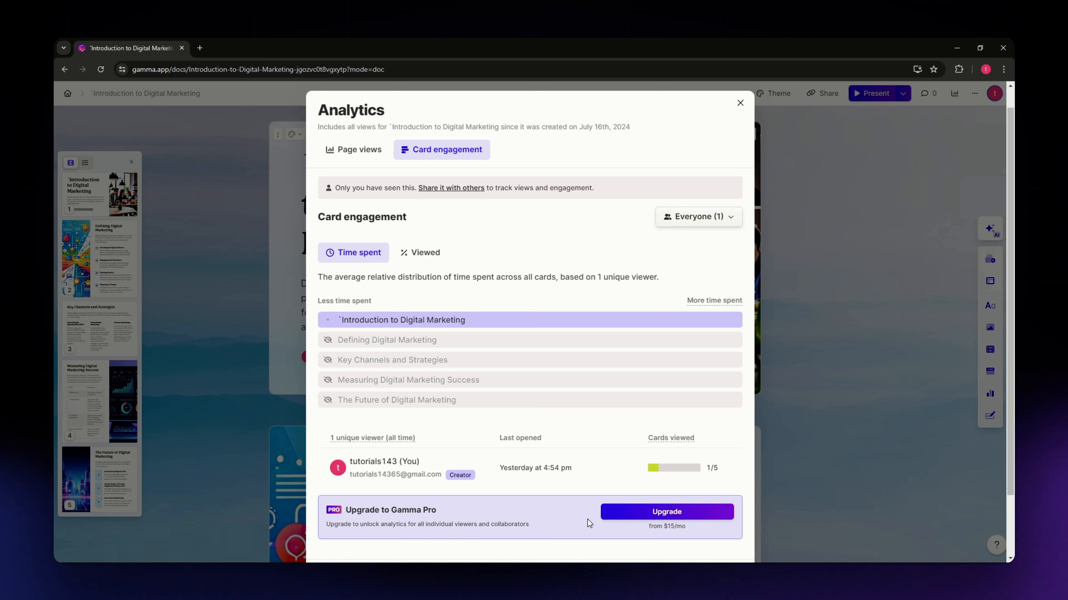
pyautogui.click(739, 104)
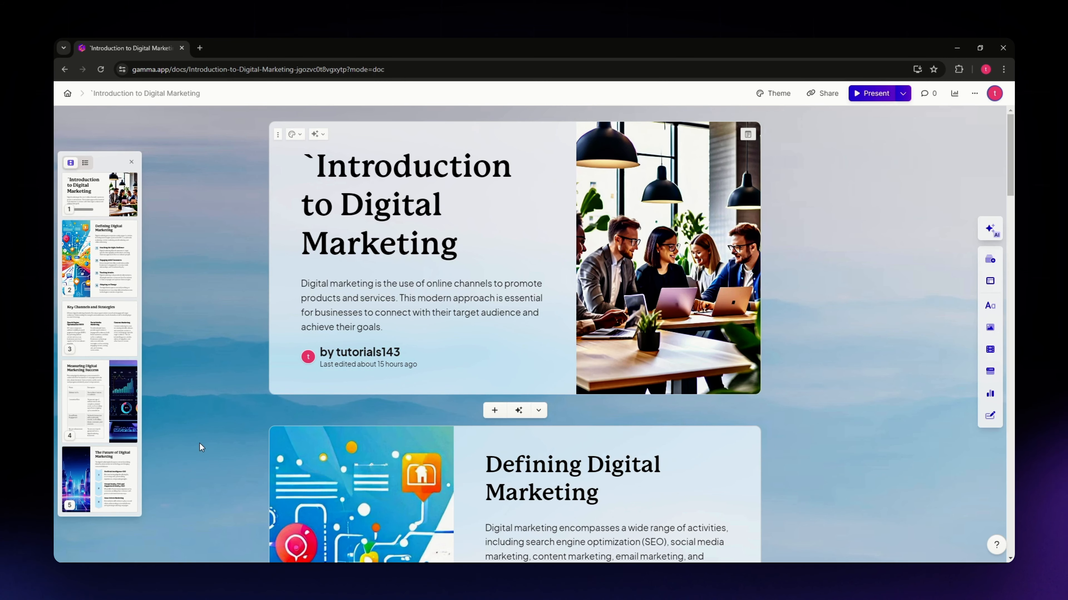
# Review the cards through "Key Channels and Strategies" in the presentation and return to the title card.
pyautogui.scroll(-8, 201, 447)
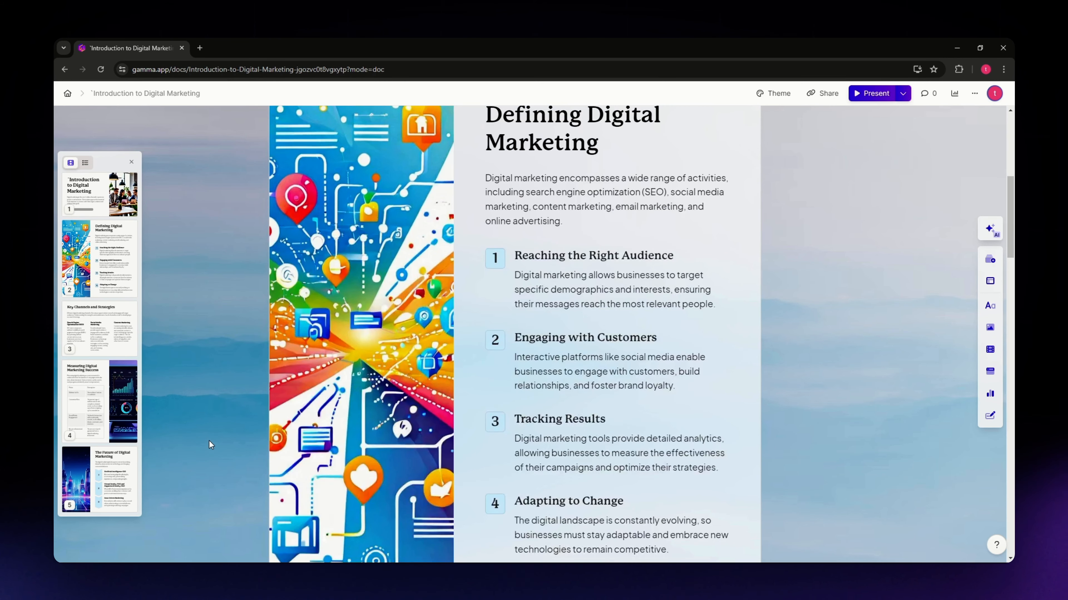
pyautogui.scroll(-1, 208, 440)
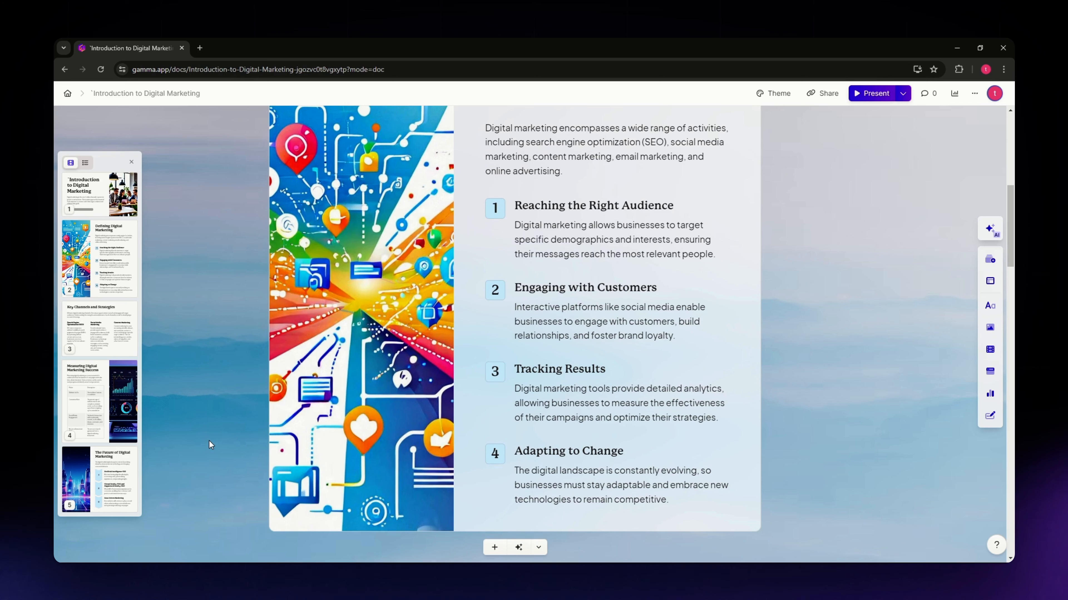
pyautogui.scroll(-2, 208, 441)
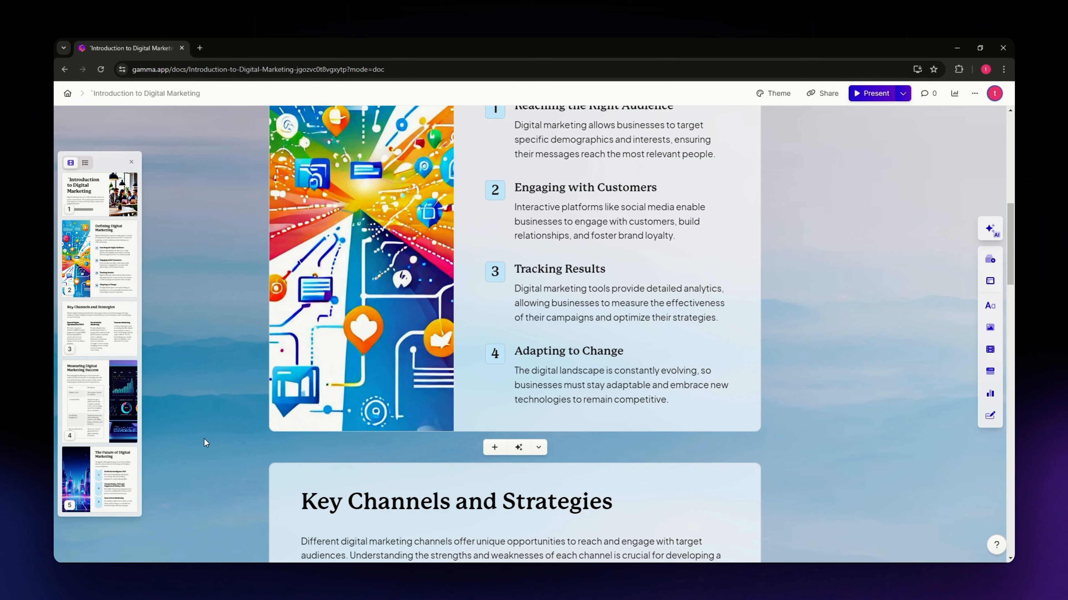
pyautogui.scroll(-8, 205, 438)
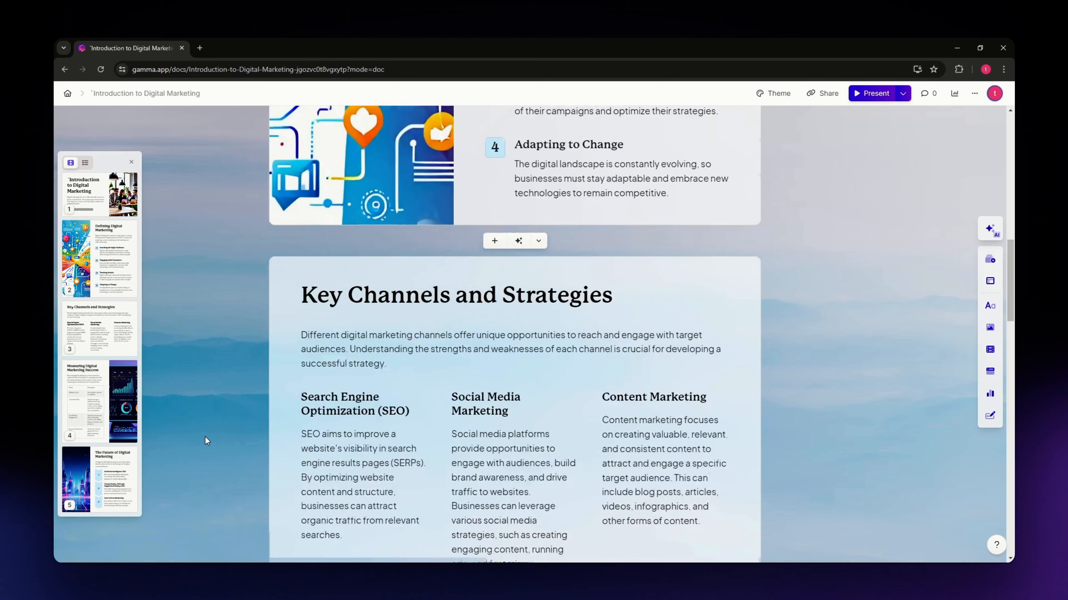
pyautogui.scroll(10, 209, 436)
pyautogui.scroll(8, 209, 435)
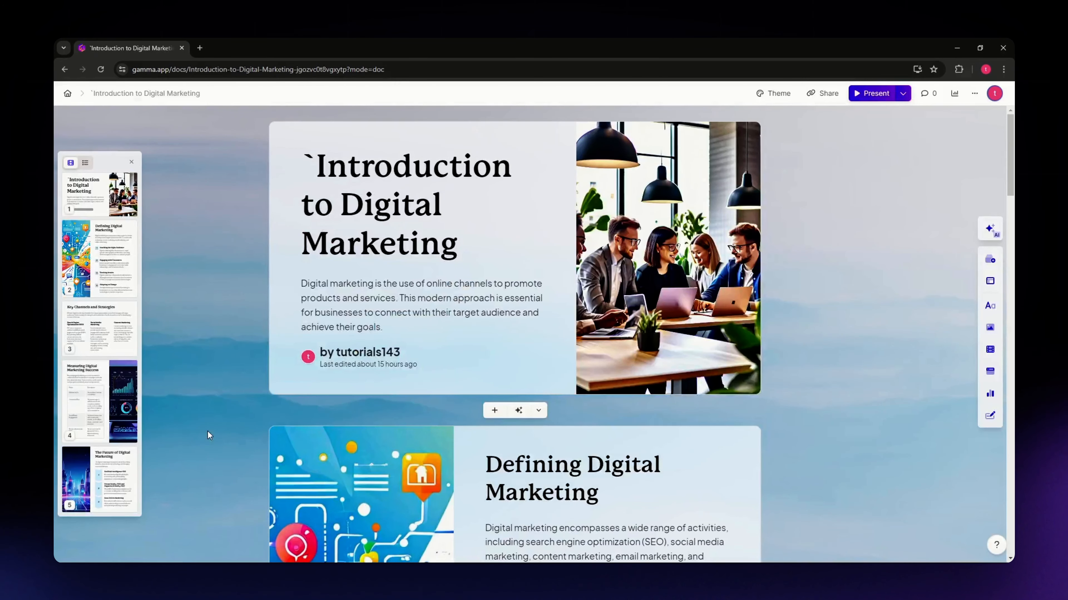